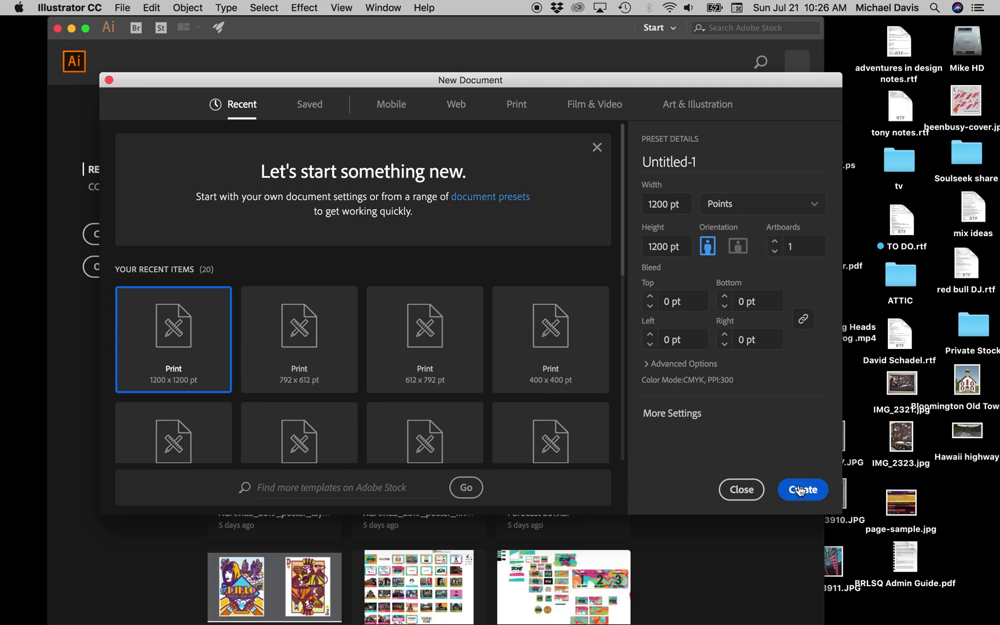
# Step: Create a new 1200 × 1200 pt document and place the hand-drawn bird sketch on the left half of the artboard
pyautogui.click(800, 490)
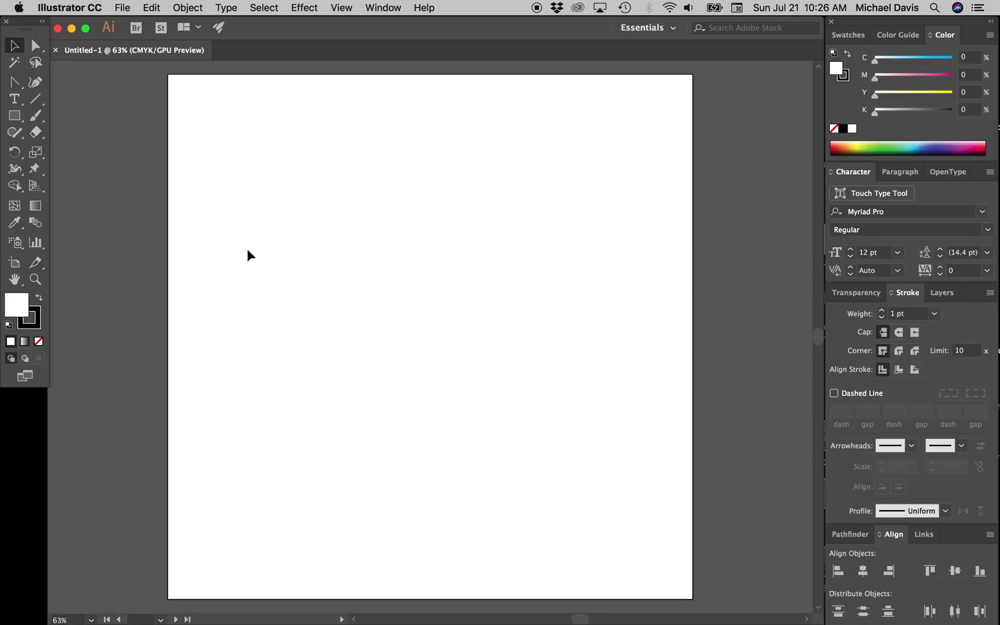
pyautogui.click(118, 7)
pyautogui.click(156, 212)
pyautogui.moveTo(268, 295); pyautogui.dragTo(380, 417)
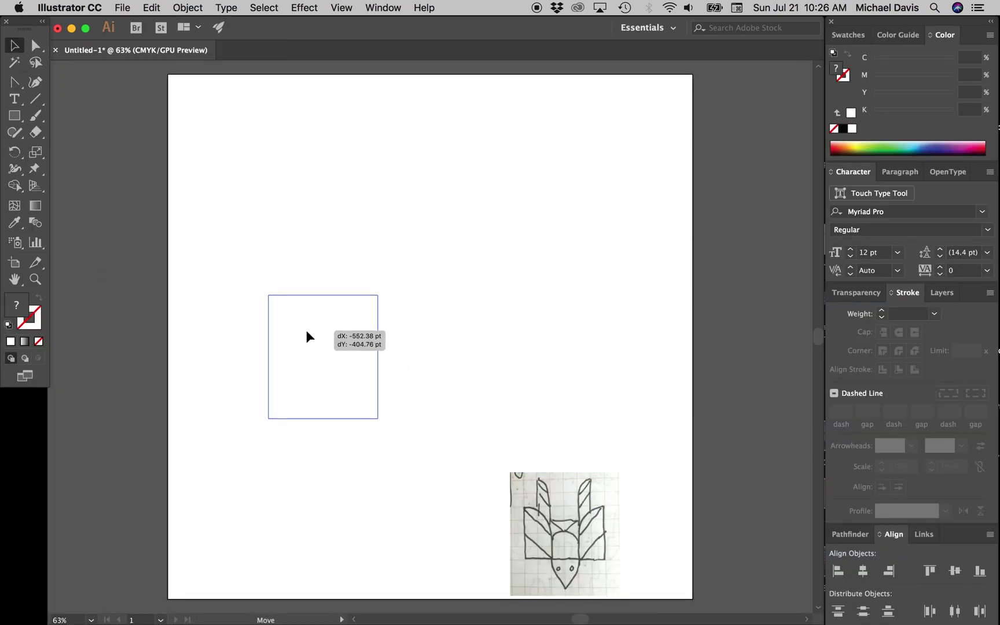
# Step: Scale the placed bird sketch up uniformly to about 206%
pyautogui.press('s')
pyautogui.moveTo(217, 246); pyautogui.dragTo(141, 152)
pyautogui.press('v')
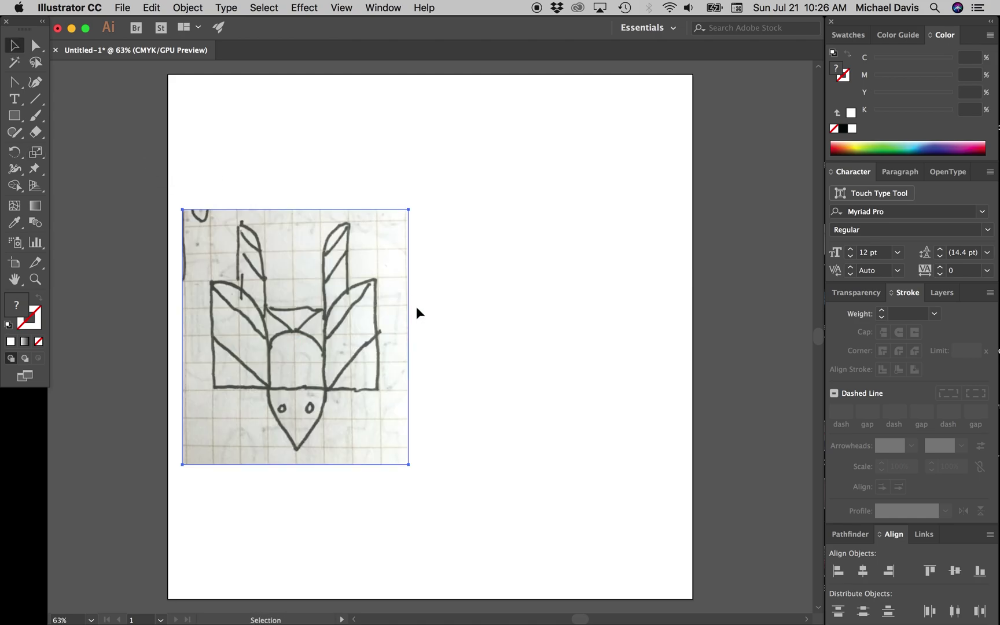
# Step: Draw a small circle beside the sketch with no fill and a 30 pt black stroke
pyautogui.scroll(3, 418, 307)
pyautogui.moveTo(418, 307); pyautogui.dragTo(582, 338)
pyautogui.press('l')
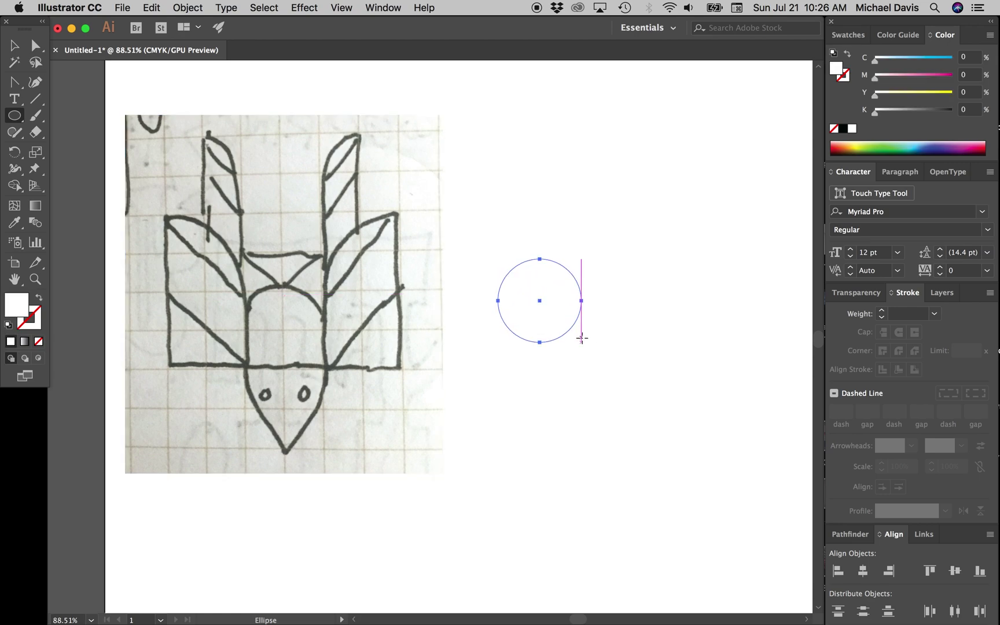
pyautogui.click(950, 111)
pyautogui.hotkey('shift', 'x')
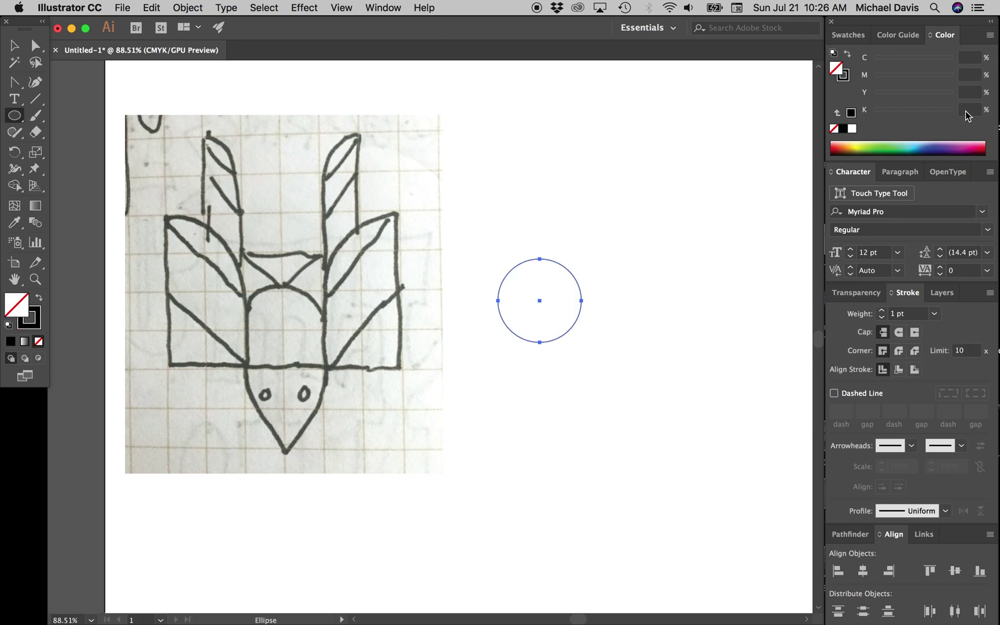
pyautogui.click(883, 311)
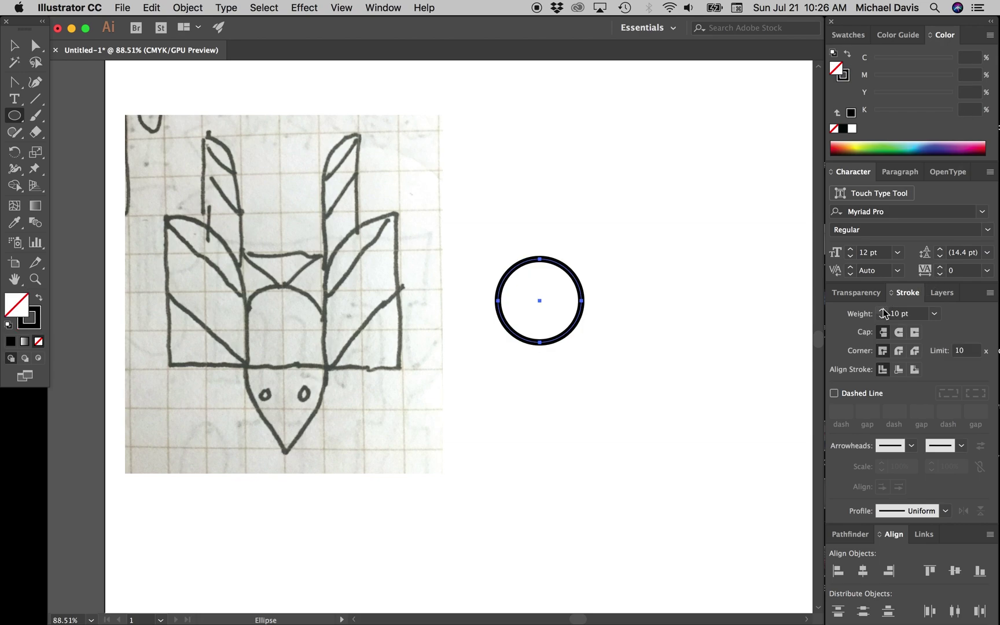
pyautogui.click(883, 311)
pyautogui.click(882, 310)
# Step: Duplicate the circle twice into a horizontal row of three touching circles, and move the leftmost one up by one diameter
pyautogui.press('v')
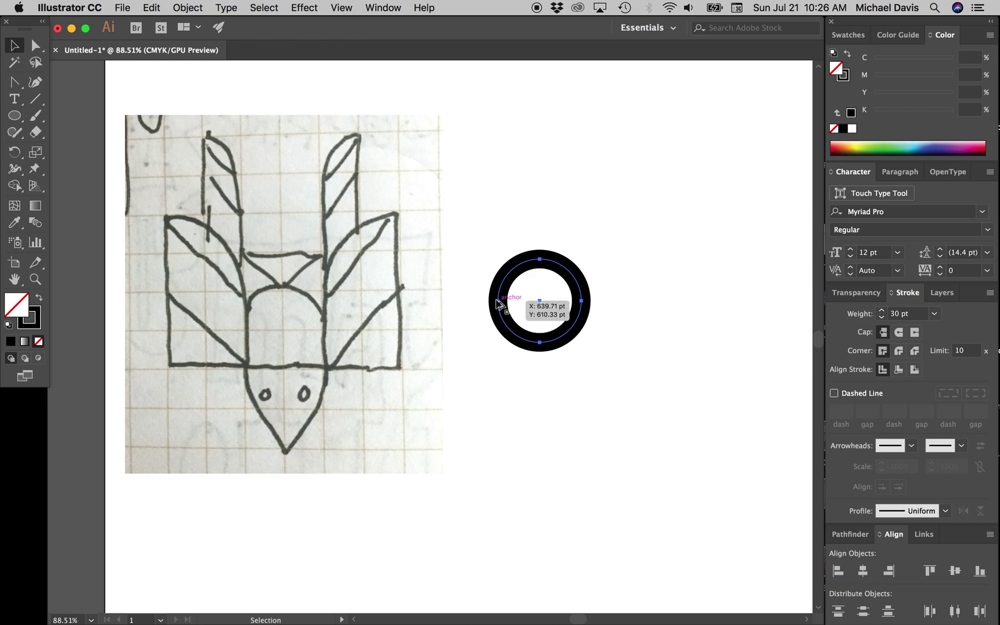
pyautogui.moveTo(498, 301); pyautogui.dragTo(581, 301)
pyautogui.hotkey('ctrl', 'd')
pyautogui.click(548, 260)
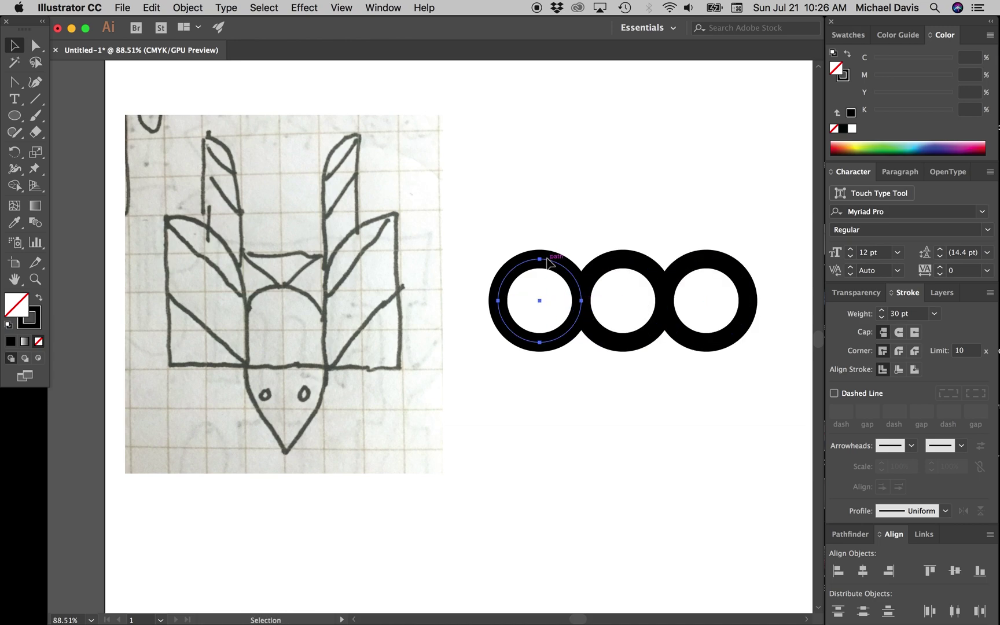
pyautogui.keyDown('shift'); pyautogui.click(525, 268); pyautogui.keyUp('shift')
pyautogui.moveTo(525, 267); pyautogui.dragTo(527, 182)
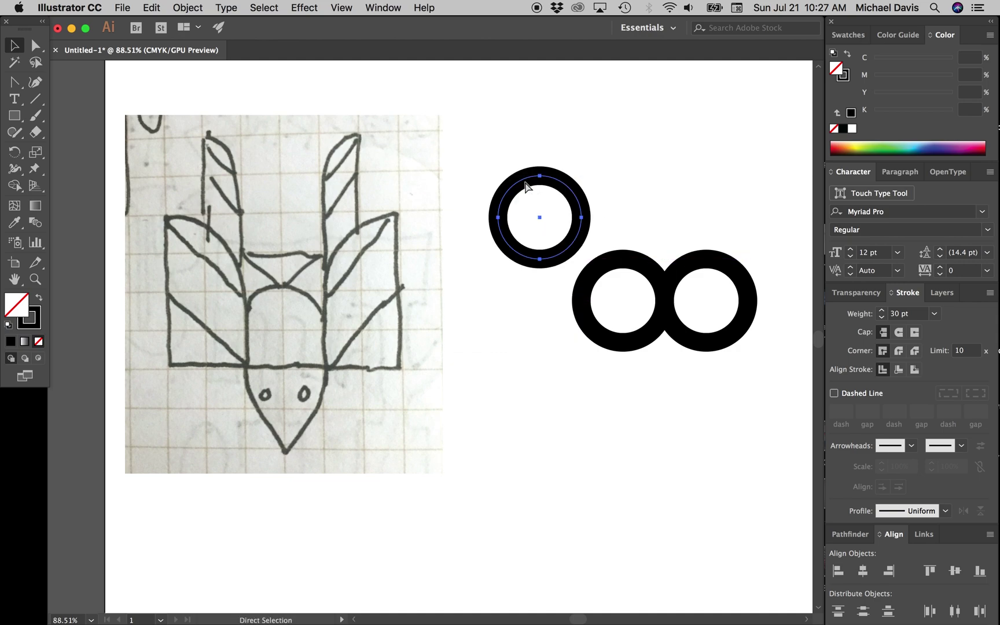
# Step: Scale the raised circle uniformly to 200% and match its stroke to the small circles' 30 pt stroke
pyautogui.press('s')
pyautogui.press('Return')
pyautogui.write('200')
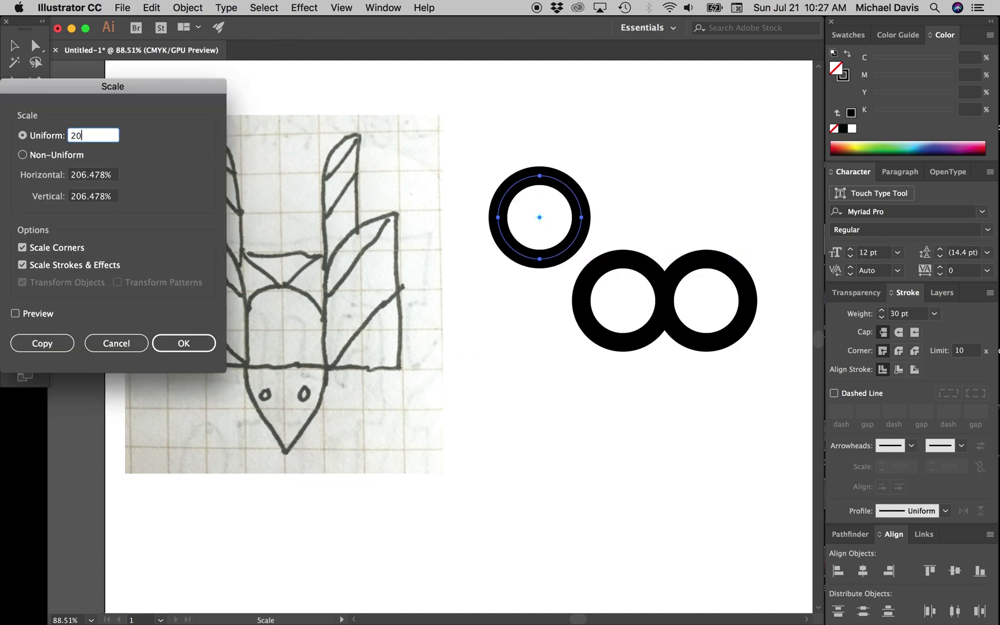
pyautogui.press('Return')
pyautogui.press('i')
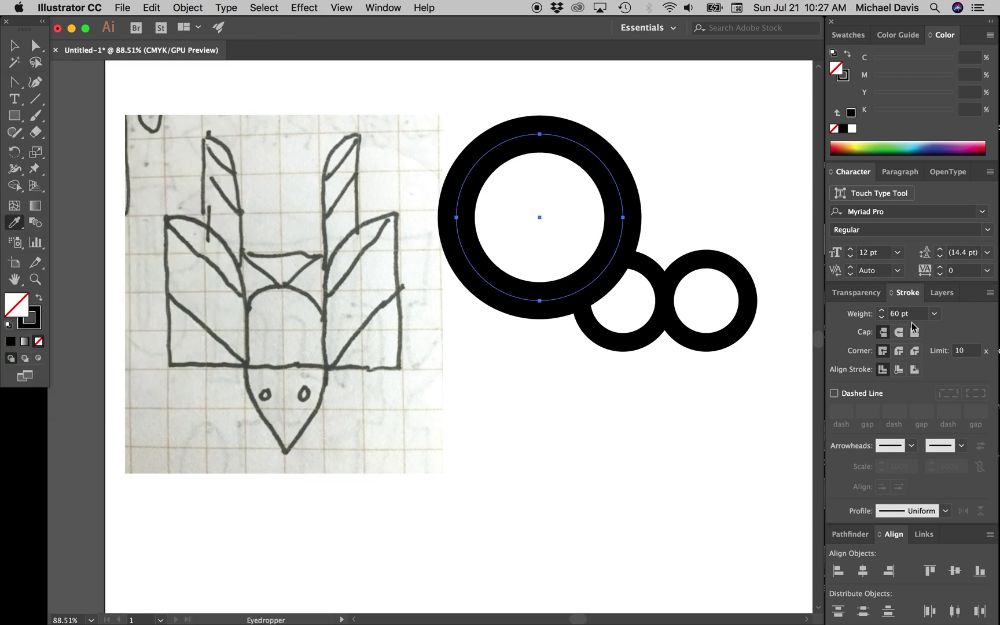
pyautogui.click(657, 270)
# Step: Delete the large circle's left and bottom anchor points, leaving only the upper-right quarter arc
pyautogui.press('a')
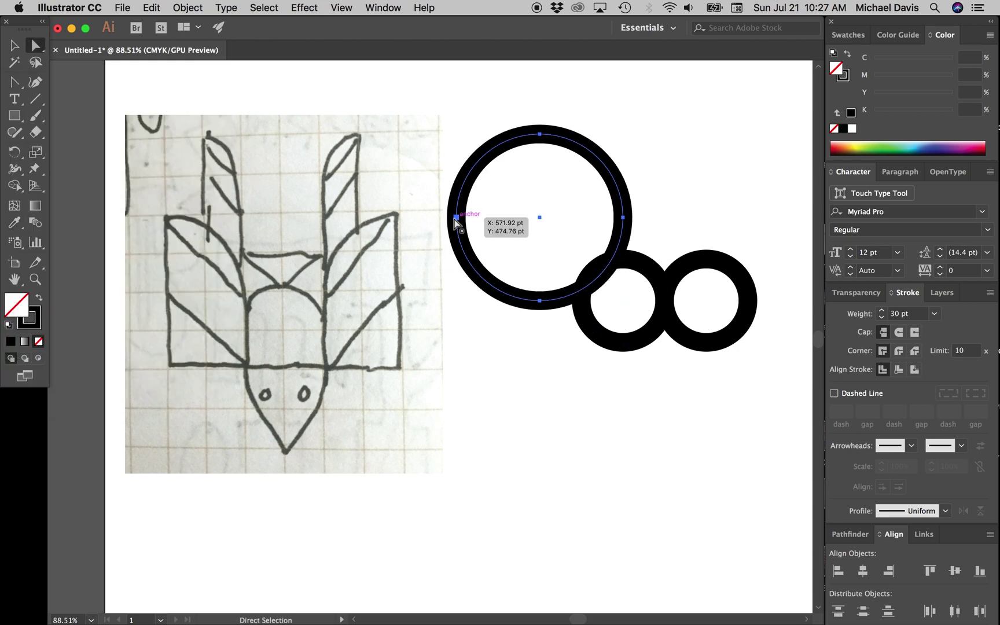
pyautogui.keyDown('shift'); pyautogui.click(540, 301); pyautogui.keyUp('shift')
pyautogui.press('Delete')
pyautogui.press('v')
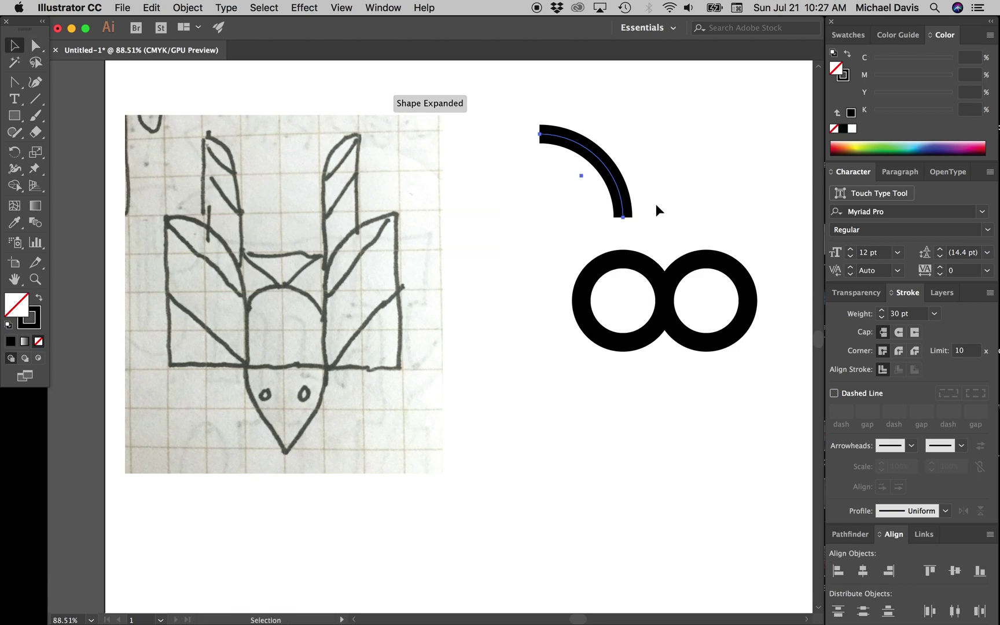
# Step: Move the quarter arc to the left edge of the middle circle and extend its upper end with a vertical line straight down
pyautogui.moveTo(620, 219); pyautogui.dragTo(583, 264)
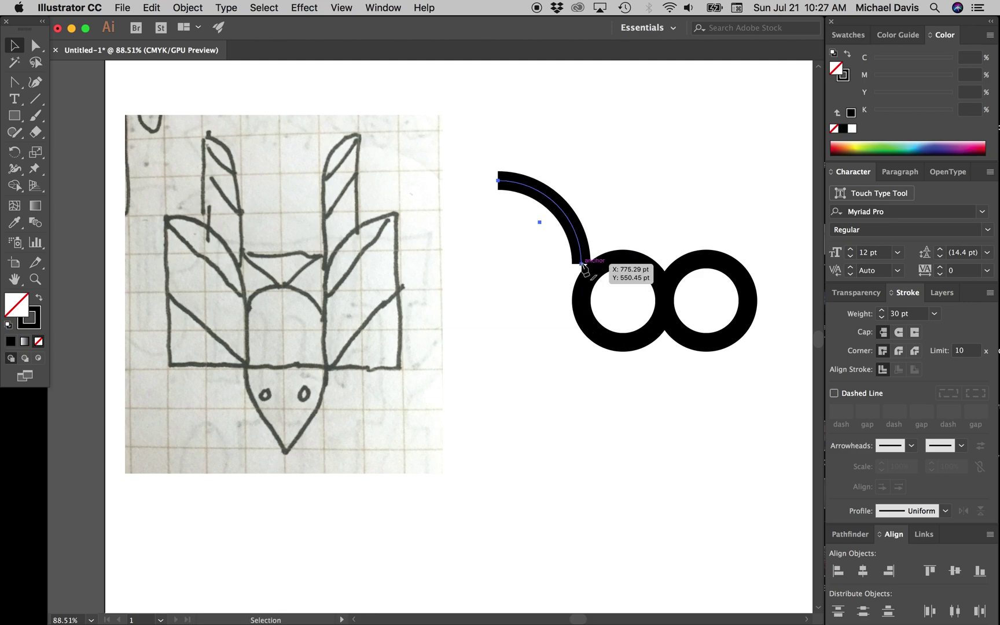
pyautogui.press('p')
pyautogui.click(497, 180)
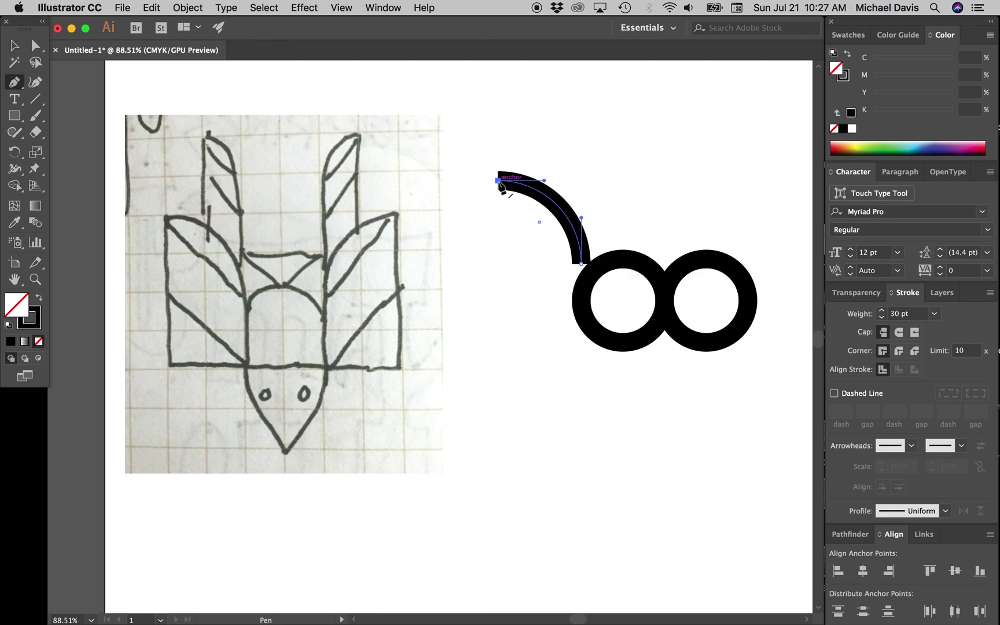
pyautogui.click(500, 344)
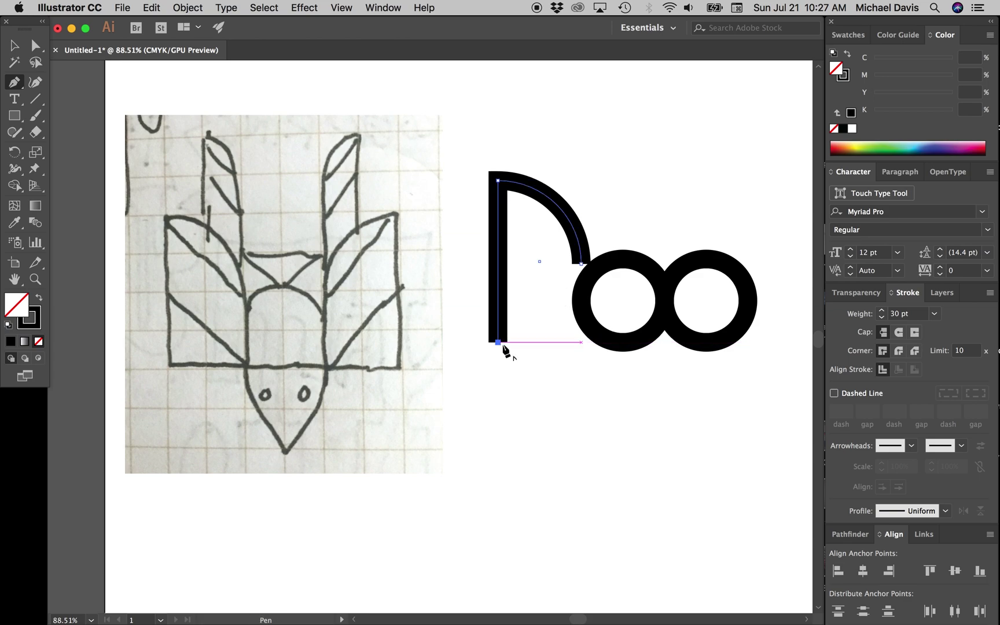
# Step: Make a mirrored copy of the left wing outline on the opposite side of the middle circle and delete the rightmost circle
pyautogui.press('v')
pyautogui.moveTo(502, 295); pyautogui.dragTo(764, 278)
pyautogui.press('o')
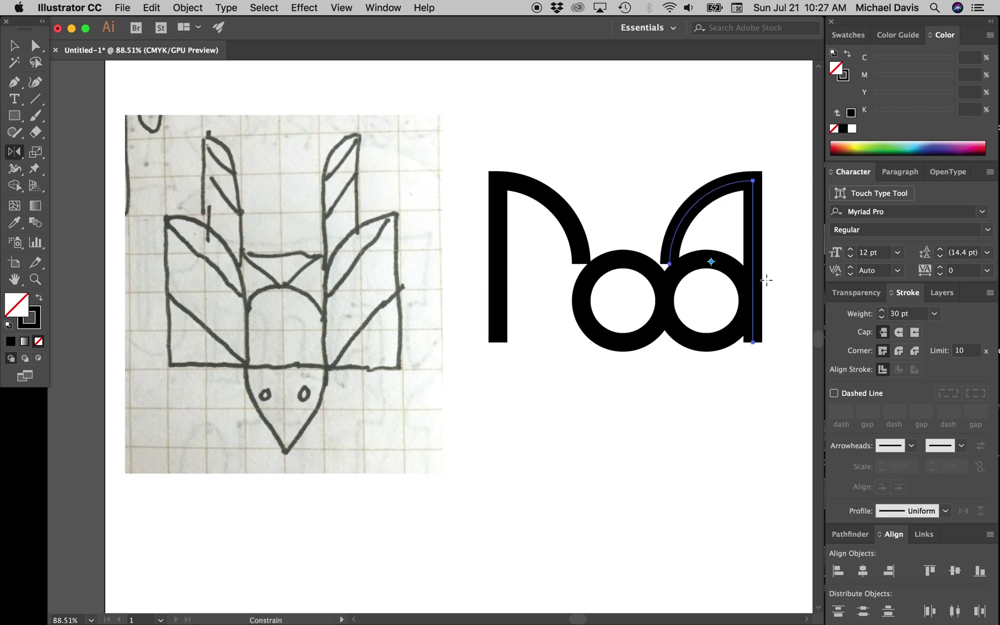
pyautogui.press('v')
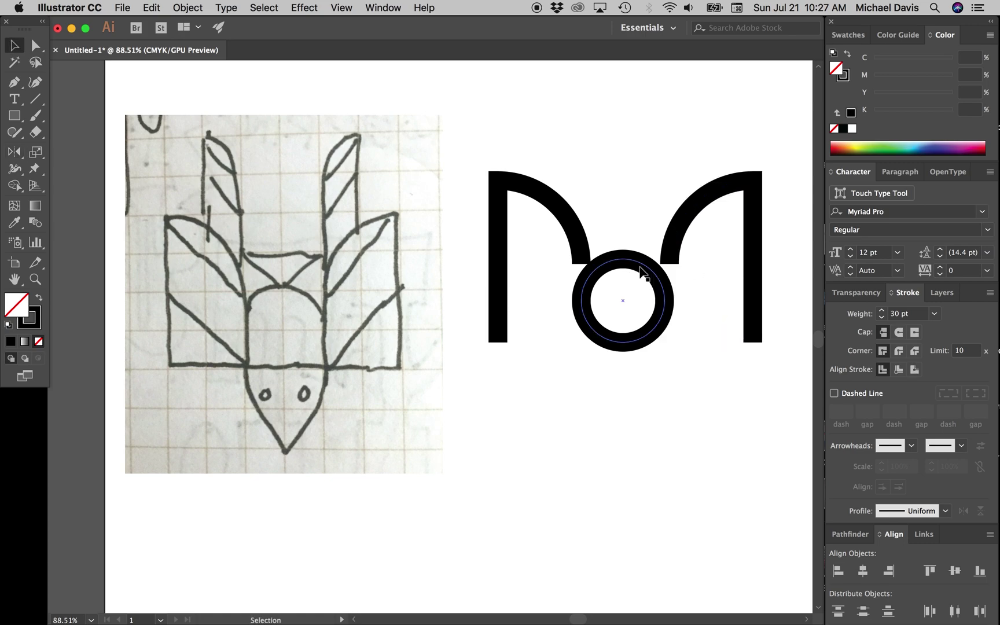
# Step: Delete the top anchor of the remaining circle and move the resulting lower semicircle down to the wings' bottom ends
pyautogui.press('a')
pyautogui.click(622, 260)
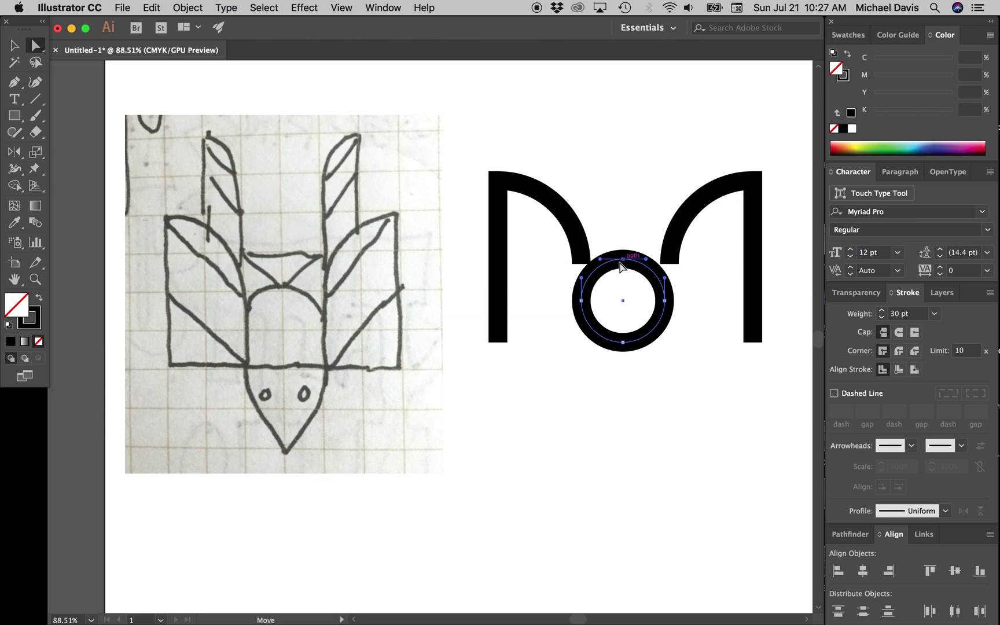
pyautogui.press('Delete')
pyautogui.press('v')
pyautogui.moveTo(623, 345); pyautogui.dragTo(623, 386)
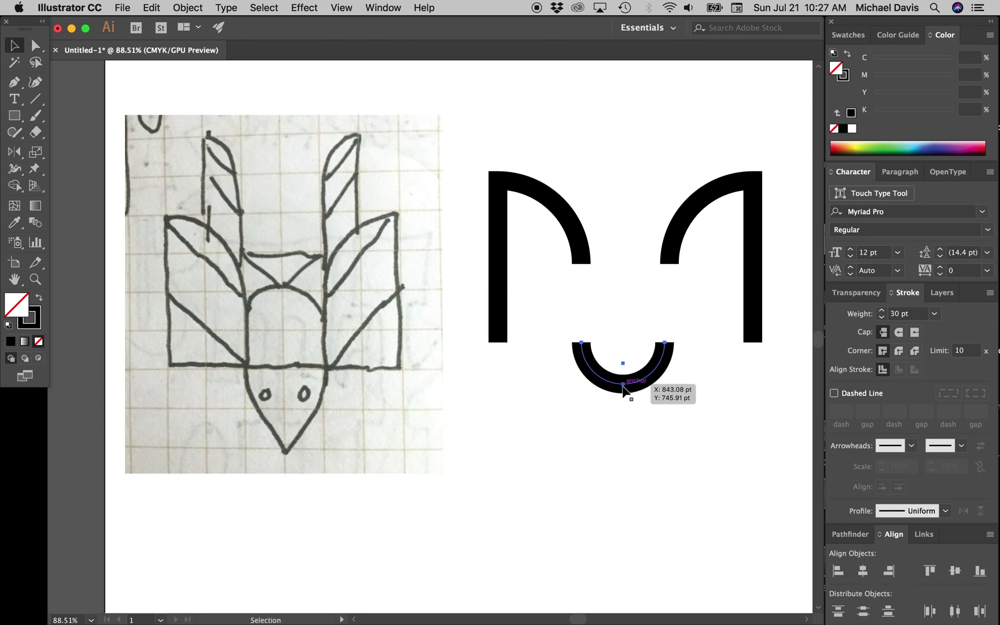
# Step: Join the left wing's inner end to the left end of the semicircle
pyautogui.press('a')
pyautogui.moveTo(558, 252); pyautogui.dragTo(607, 369)
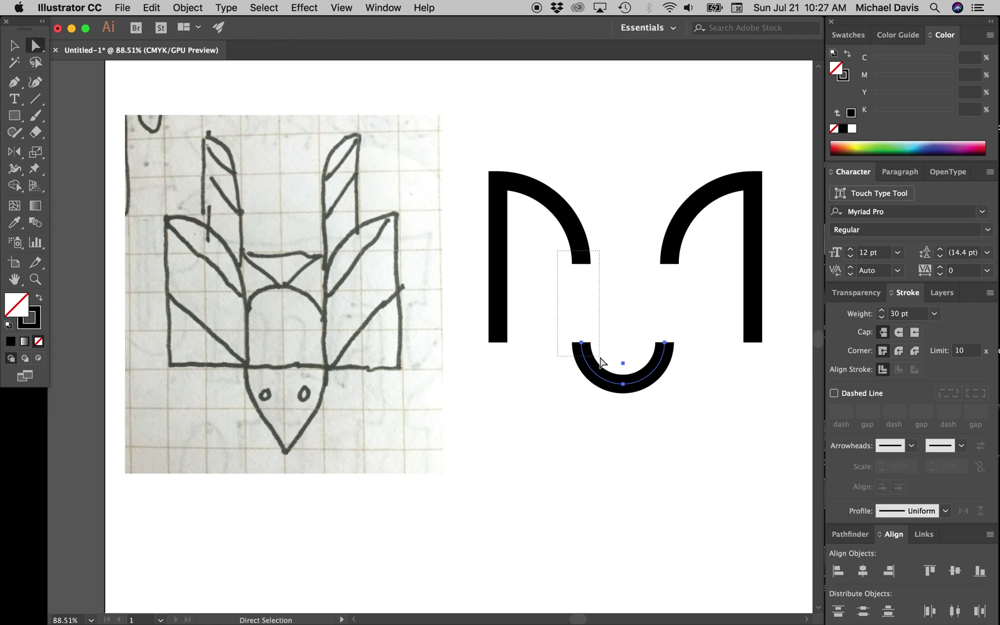
pyautogui.hotkey('ctrl', 'j')
pyautogui.moveTo(641, 245); pyautogui.dragTo(681, 353)
pyautogui.hotkey('ctrl', 'j')
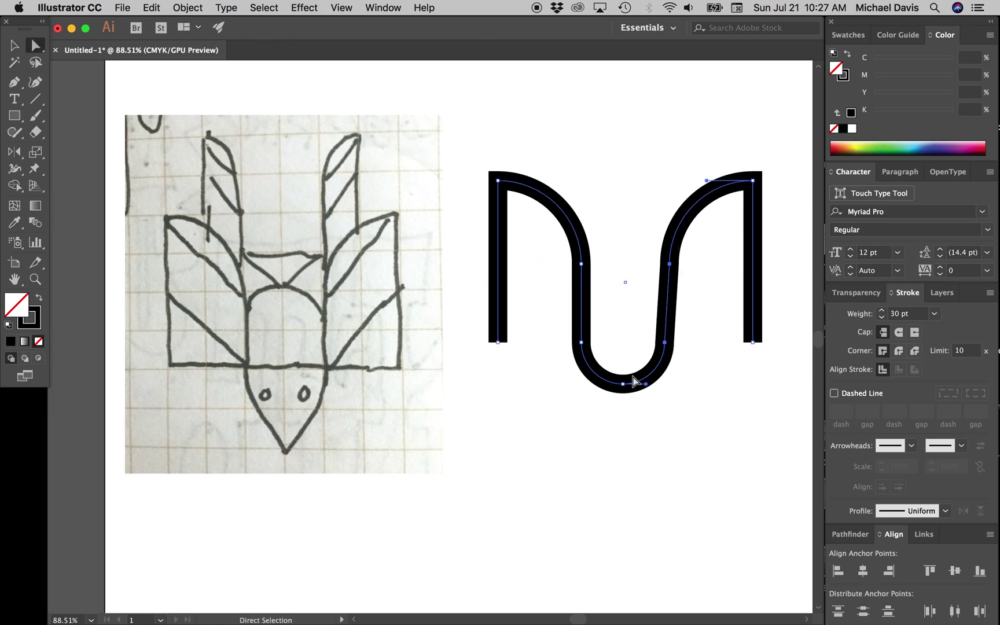
pyautogui.hotkey('shift', 'c')
pyautogui.press('Delete')
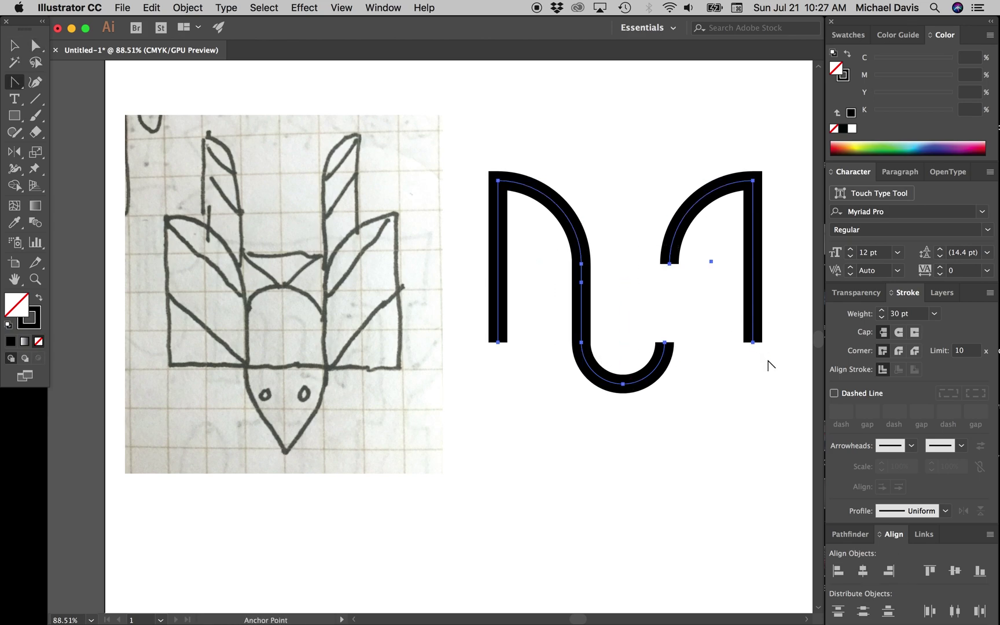
# Step: Align the right wing's inner end with the semicircle's right end and join them with a straight vertical segment
pyautogui.press('v')
pyautogui.click(693, 306)
pyautogui.scroll(5, 693, 306)
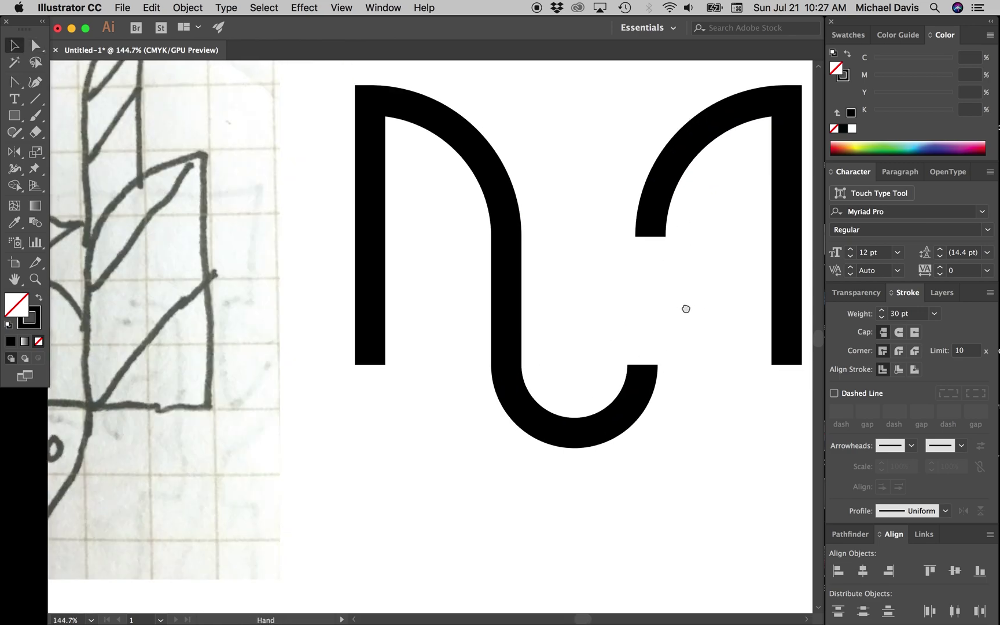
pyautogui.moveTo(618, 233); pyautogui.dragTo(632, 385)
pyautogui.press('a')
pyautogui.press('super+j')
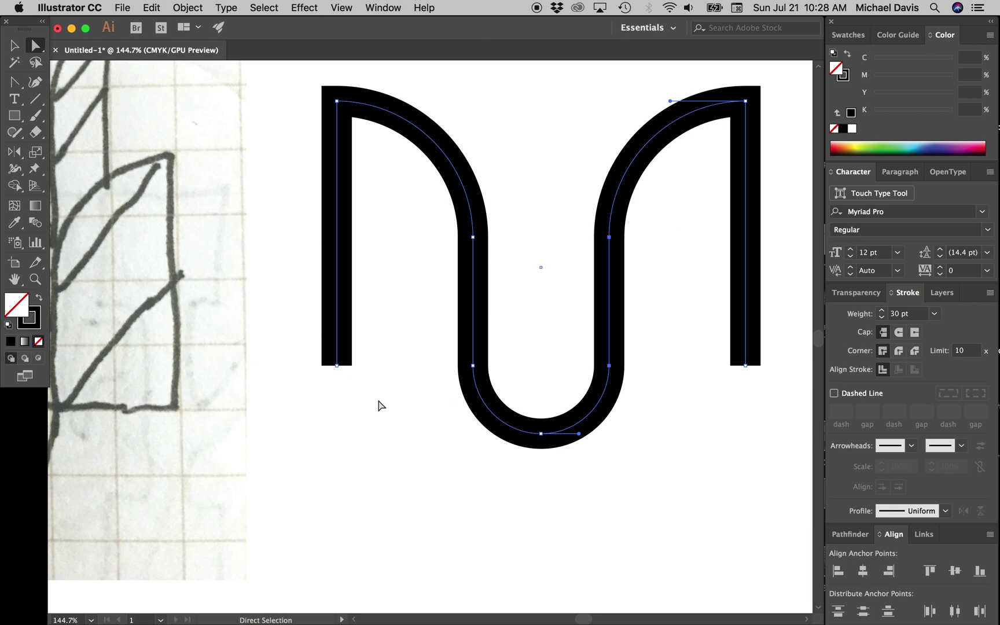
# Step: Join the two outer bottom ends of the wings with a horizontal line to close the path
pyautogui.click(342, 367)
pyautogui.keyDown('shift'); pyautogui.click(747, 367); pyautogui.keyUp('shift')
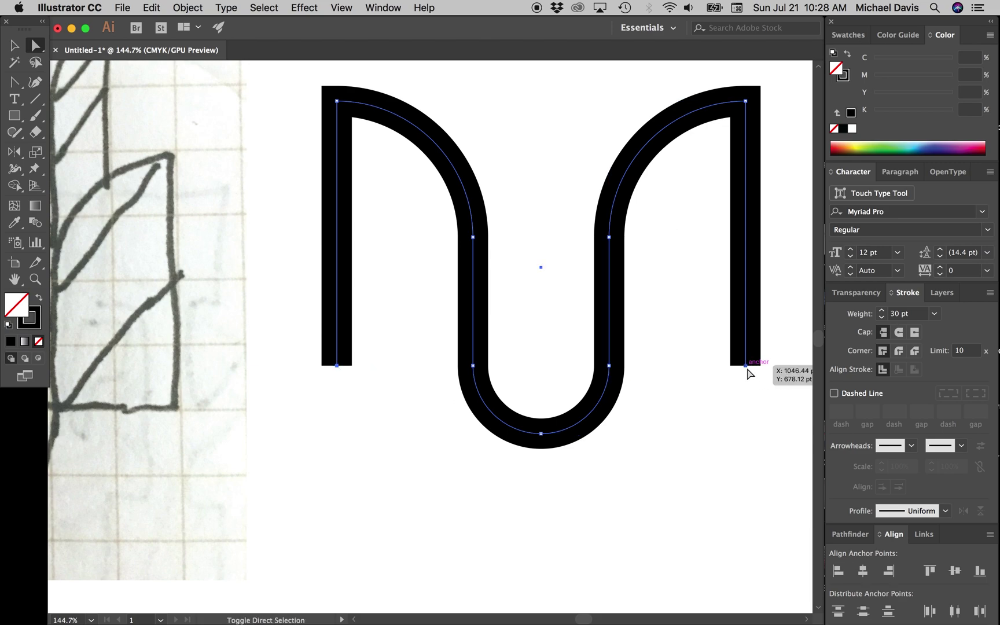
pyautogui.press('super+j')
# Step: Extend the head's rounded end downward and pull its bottom anchor down into a sharp beak point
pyautogui.scroll(-5, 651, 447)
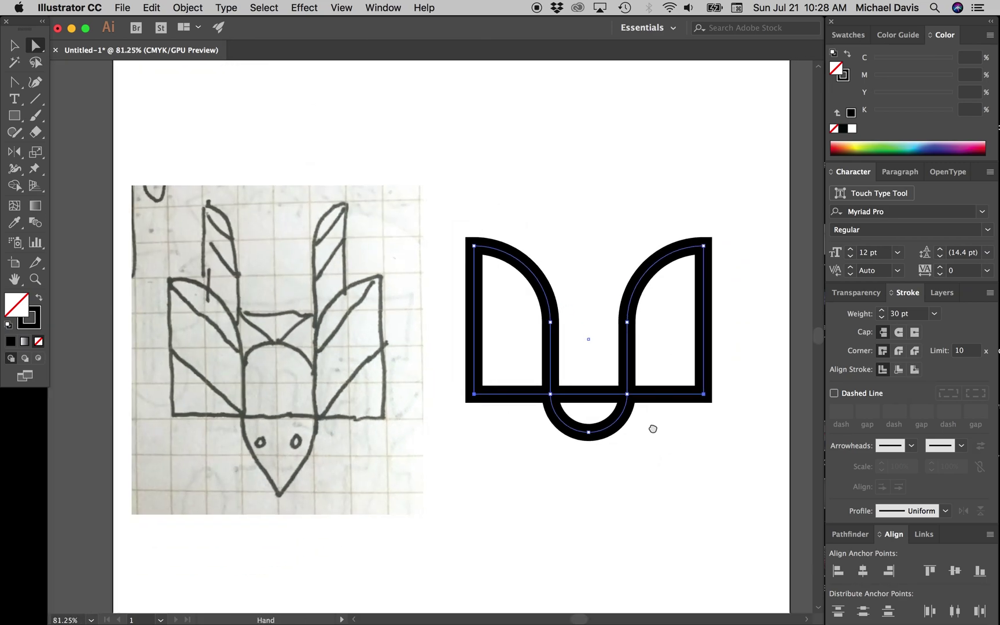
pyautogui.moveTo(542, 453); pyautogui.dragTo(510, 400)
pyautogui.moveTo(580, 393); pyautogui.dragTo(583, 427)
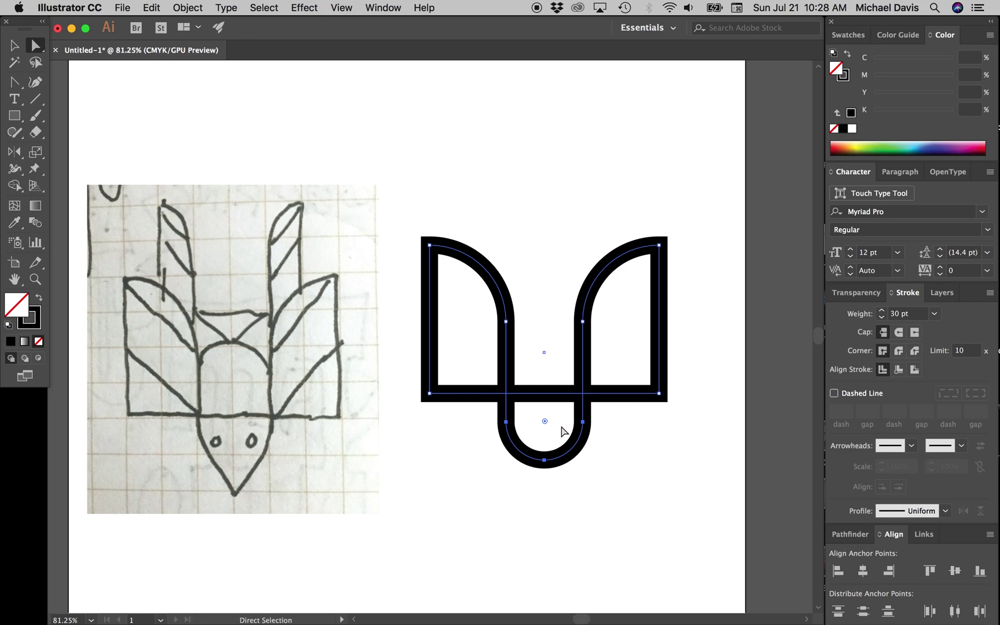
pyautogui.moveTo(543, 461); pyautogui.dragTo(543, 484)
# Step: Lengthen the curve handles on both sides of the head equally, using a temporary rectangle as a guide, and delete the rectangle
pyautogui.scroll(3, 514, 456)
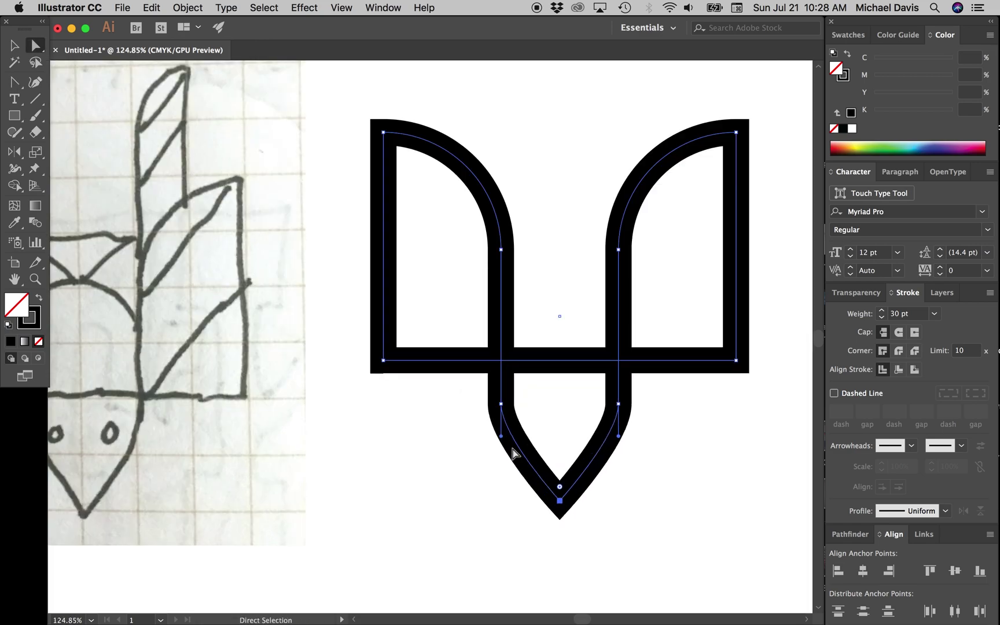
pyautogui.moveTo(501, 437)
pyautogui.mouseDown()
pyautogui.moveTo(502, 463)
pyautogui.moveTo(637, 475)
pyautogui.mouseUp()
pyautogui.press('m')
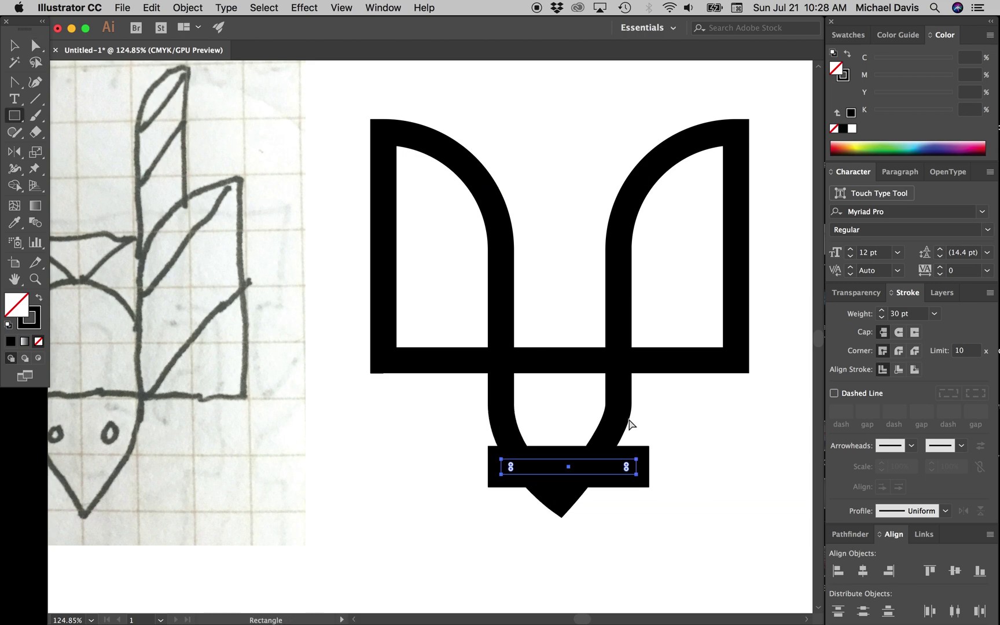
pyautogui.press('a')
pyautogui.click(620, 440)
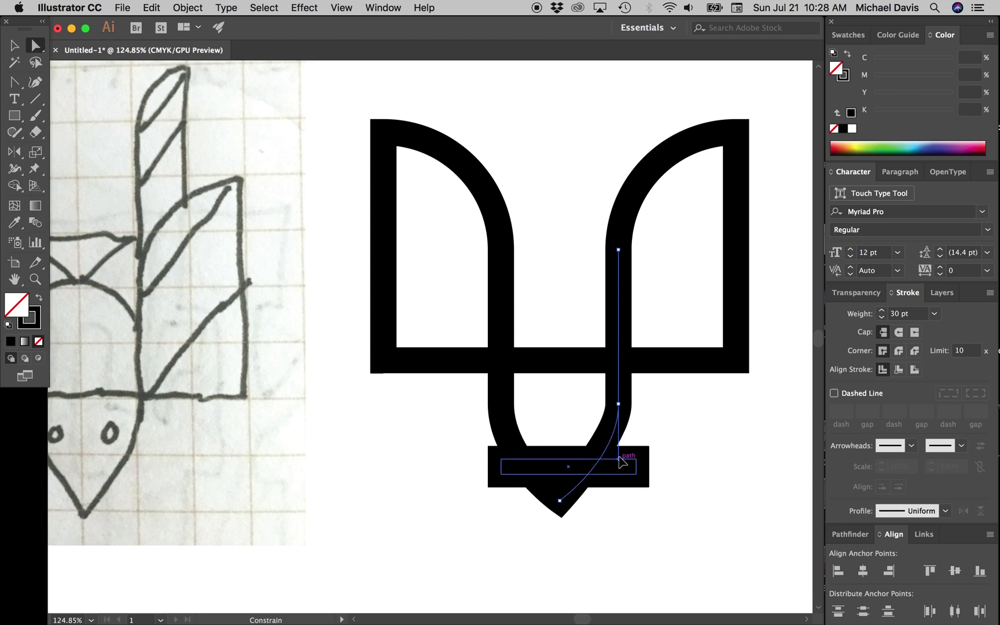
pyautogui.click(637, 460)
pyautogui.press('Delete')
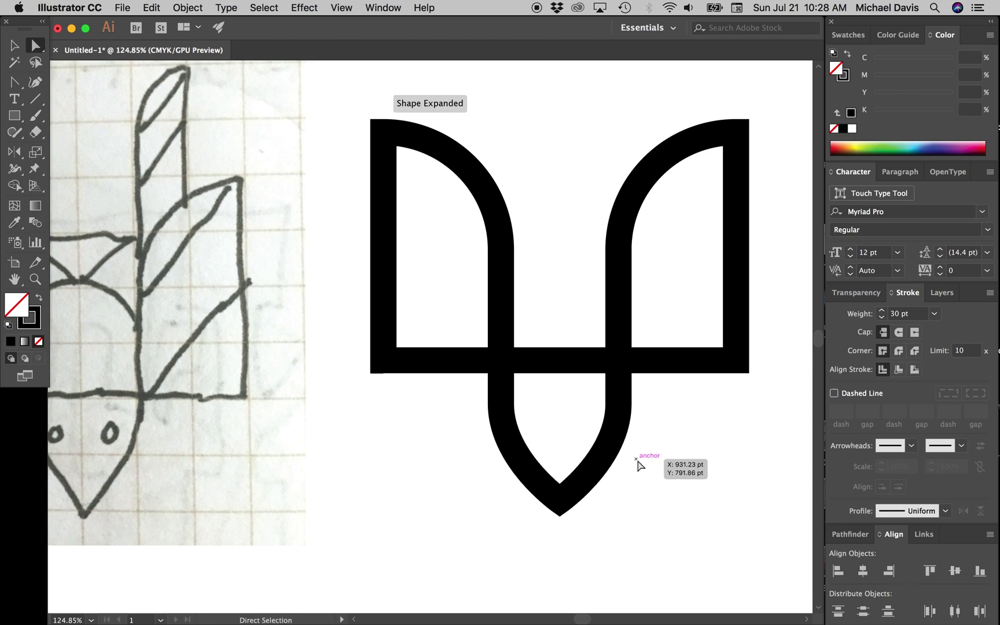
# Step: Draw a small circle with black fill and no stroke as the eye in the left half of the head
pyautogui.press('l')
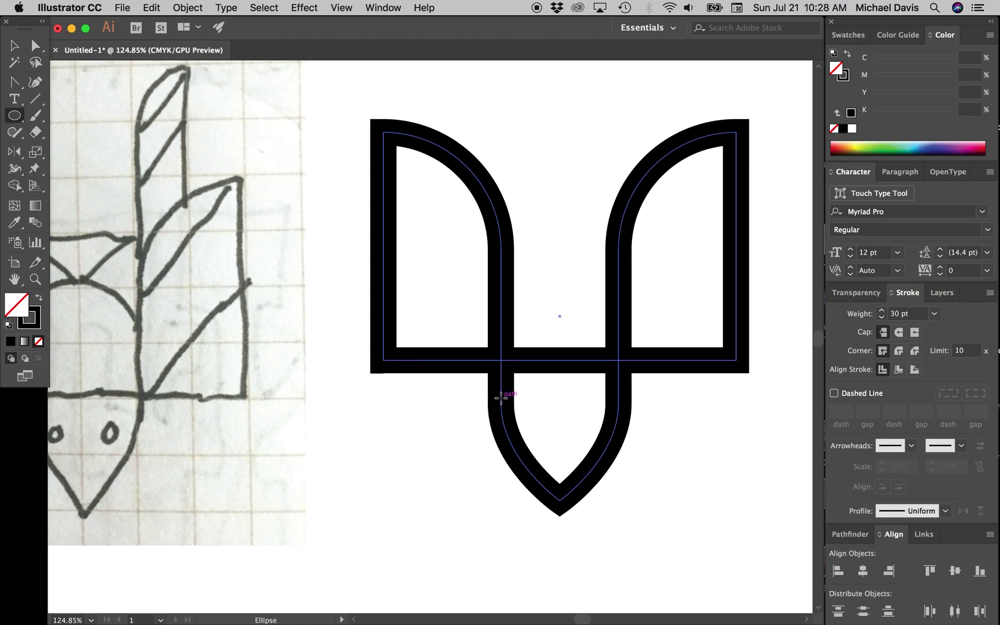
pyautogui.moveTo(501, 400)
pyautogui.mouseDown()
pyautogui.moveTo(518, 382)
pyautogui.moveTo(489, 418)
pyautogui.moveTo(559, 409)
pyautogui.moveTo(543, 389)
pyautogui.moveTo(566, 417)
pyautogui.moveTo(505, 416)
pyautogui.mouseUp()
pyautogui.hotkey('shift', 'x')
pyautogui.scroll(3, 513, 386)
pyautogui.press('v')
pyautogui.scroll(-5, 562, 414)
# Step: Reflect a copy of the eye across the bird's vertical centreline to make the right eye
pyautogui.keyDown('shift'); pyautogui.click(518, 379); pyautogui.keyUp('shift')
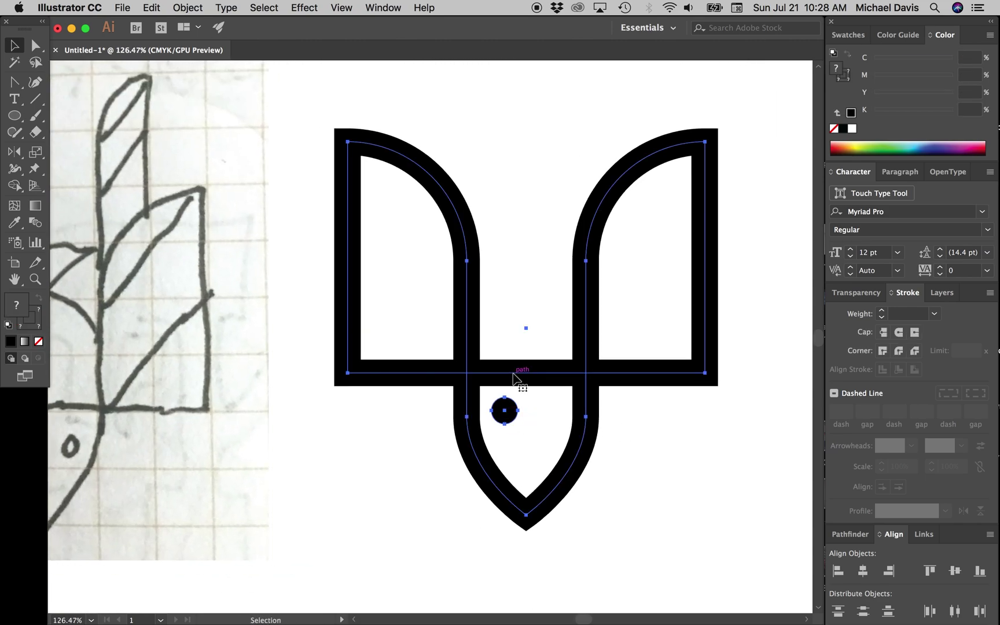
pyautogui.press('o')
pyautogui.moveTo(454, 392); pyautogui.dragTo(526, 440)
pyautogui.press('v')
pyautogui.click(639, 442)
pyautogui.click(505, 410)
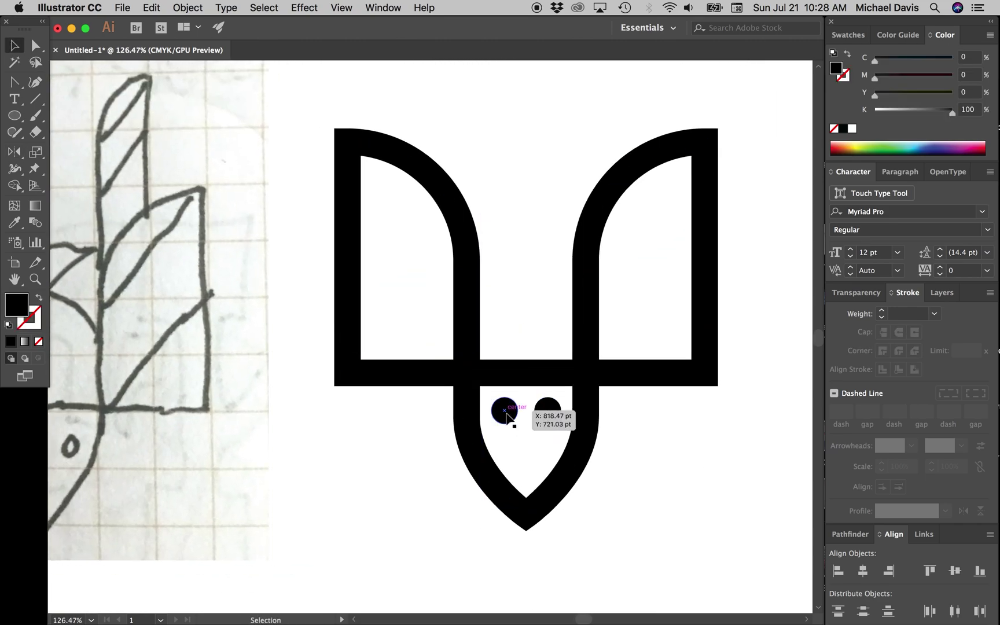
# Step: Move both eyes down together to sit lower in the head, below the wings' bottom edge
pyautogui.press('Down')
pyautogui.press('Down')
pyautogui.press('Down')
pyautogui.press('Down')
pyautogui.press('Down')
pyautogui.press('Down')
pyautogui.press('Down')
pyautogui.press('Down')
pyautogui.press('Down')
pyautogui.press('Down')
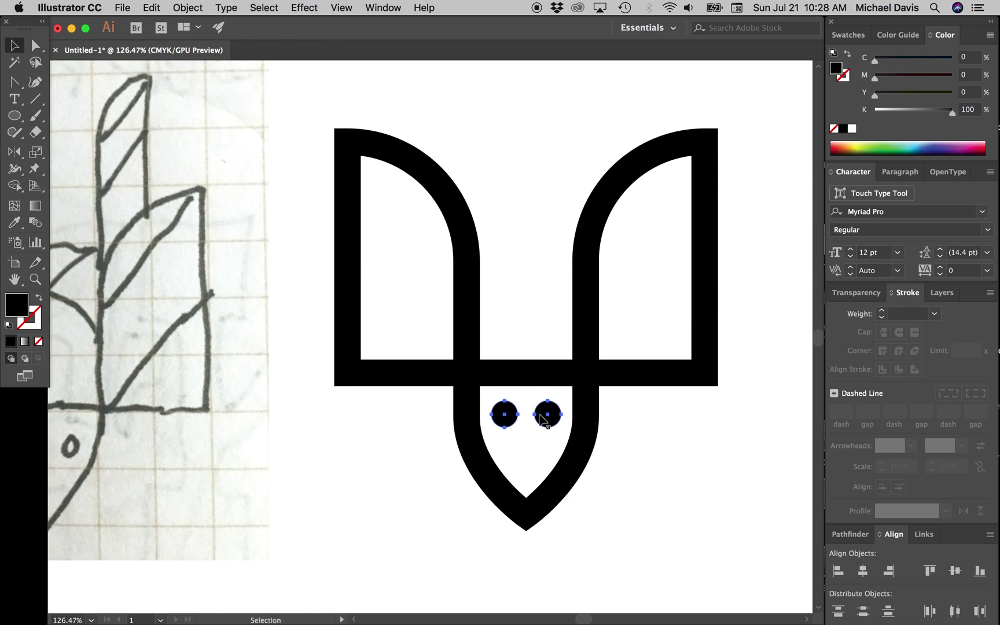
pyautogui.press('Down')
pyautogui.press('Down')
pyautogui.press('Down')
pyautogui.press('Down')
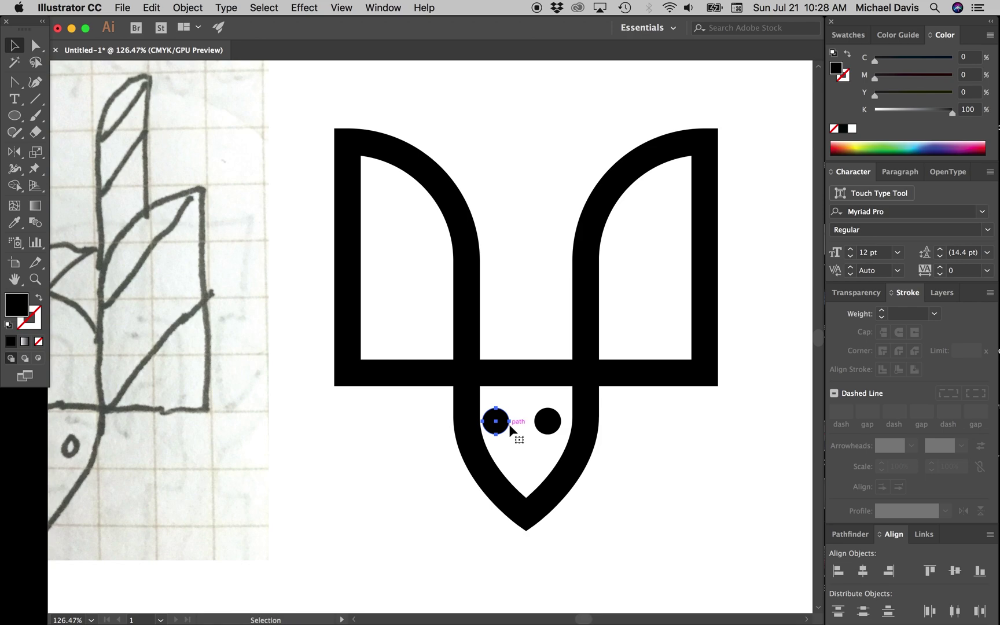
# Step: Spread the eyes apart horizontally by equal amounts until each one touches the inner edge of the head outline
pyautogui.press('Left')
pyautogui.press('Left')
pyautogui.press('Left')
pyautogui.press('Left')
pyautogui.press('Left')
pyautogui.press('Left')
pyautogui.press('Left')
pyautogui.press('Left')
pyautogui.press('Left')
pyautogui.press('Left')
pyautogui.press('Left')
pyautogui.press('Left')
pyautogui.press('Left')
pyautogui.press('Left')
pyautogui.press('Left')
pyautogui.click(548, 425)
pyautogui.press('Right')
pyautogui.press('Right')
pyautogui.press('Right')
pyautogui.press('Right')
pyautogui.press('Right')
pyautogui.press('Right')
pyautogui.press('Right')
pyautogui.press('Right')
pyautogui.press('Right')
pyautogui.press('Right')
pyautogui.press('Right')
pyautogui.press('Right')
pyautogui.press('Right')
pyautogui.press('Right')
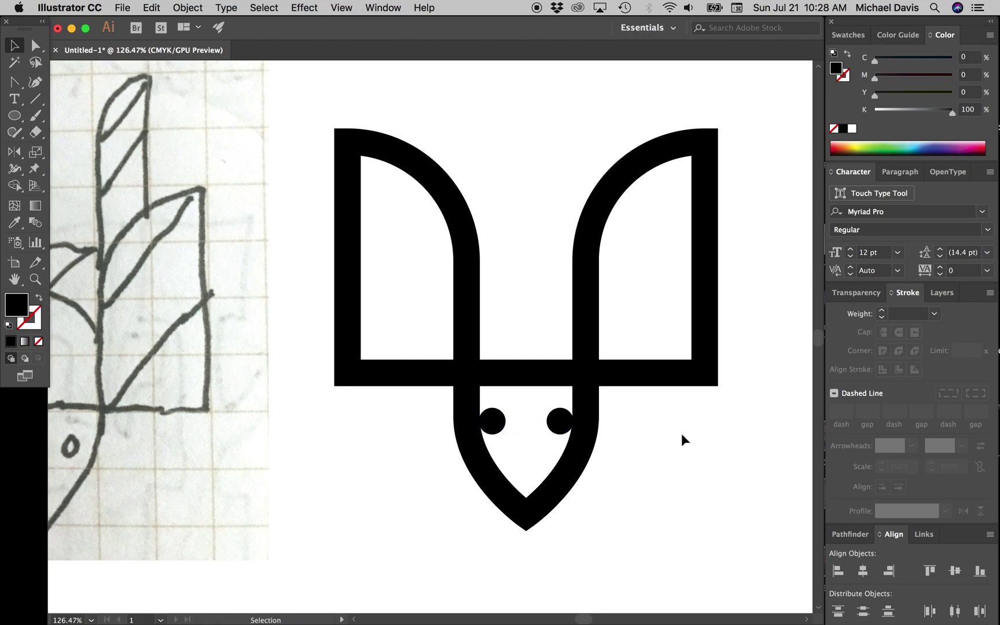
# Step: Draw an unfilled circle with a 30 pt black stroke over the left wing and reduce it to its upper-right quarter arc
pyautogui.scroll(-3, 681, 432)
pyautogui.hscroll(2, 671, 440)
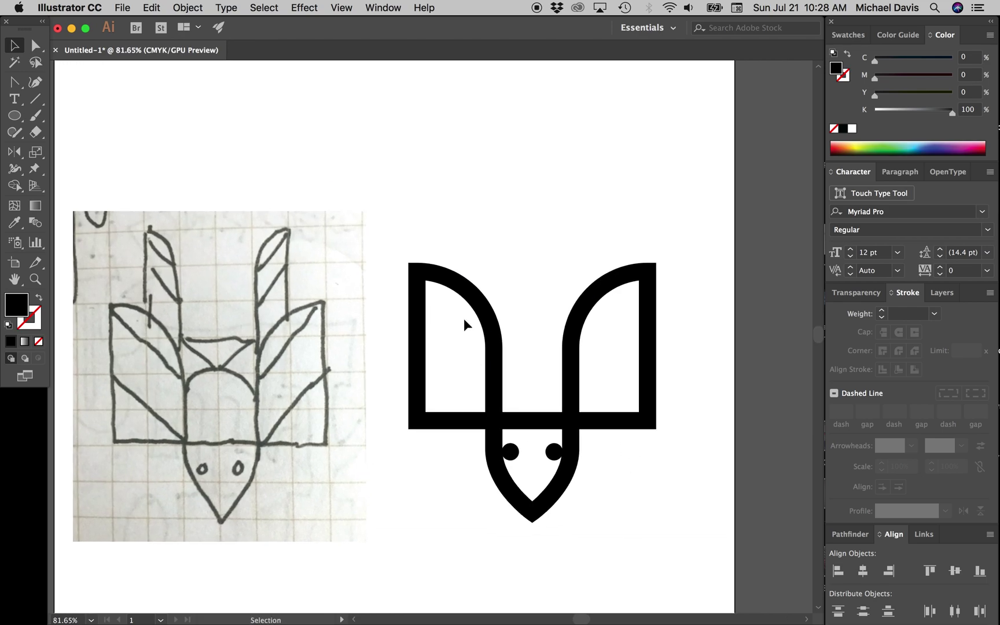
pyautogui.press('l')
pyautogui.moveTo(418, 313); pyautogui.dragTo(494, 389)
pyautogui.press('v')
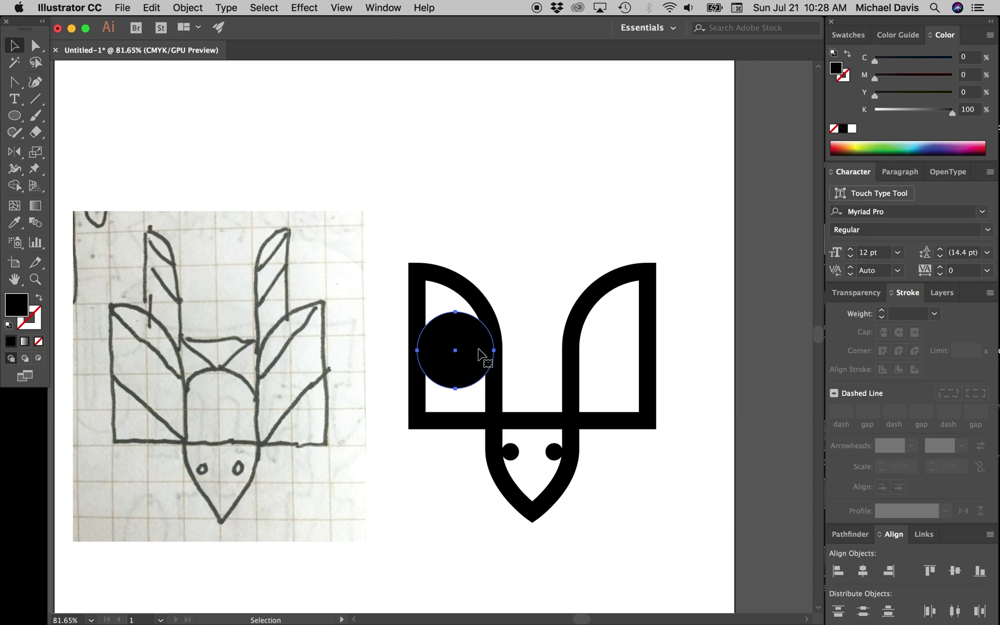
pyautogui.hotkey('shift', 'x')
pyautogui.press('a')
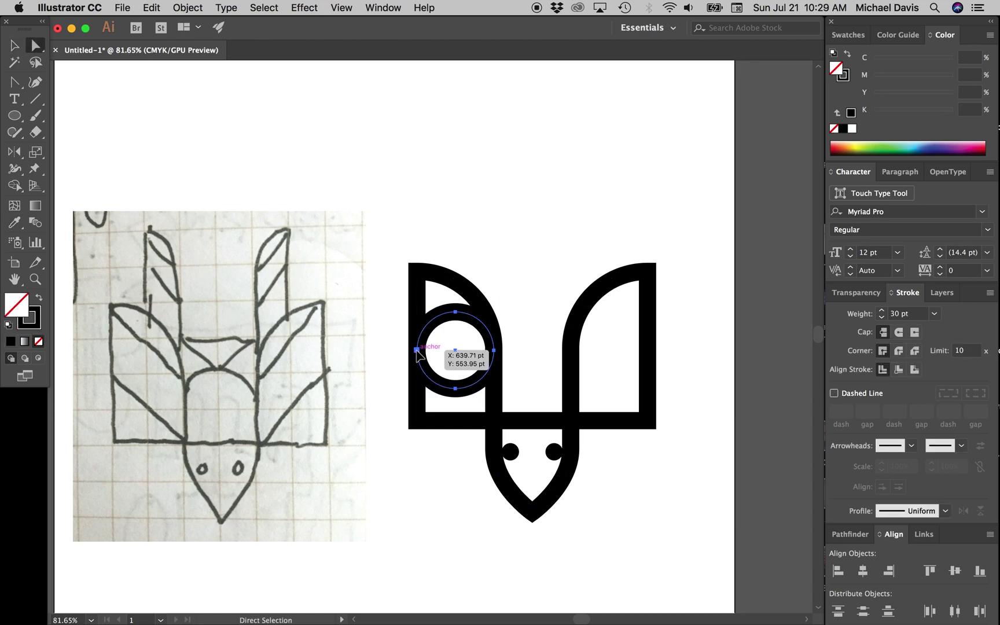
pyautogui.click(417, 350)
pyautogui.press('BackSpace')
pyautogui.click(456, 388)
pyautogui.press('BackSpace')
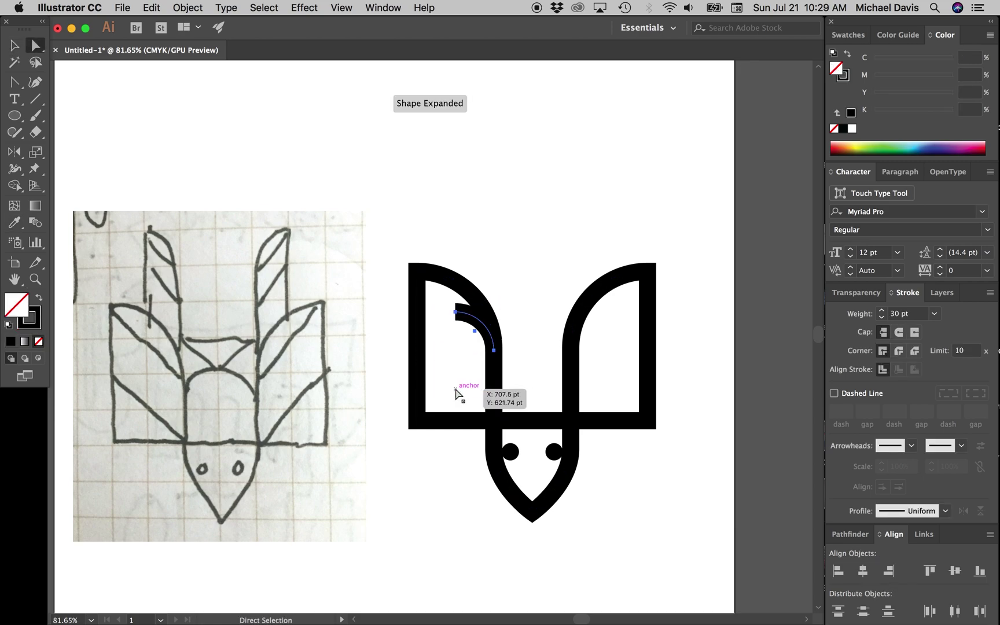
# Step: Move the arc above the left wing and extend both ends straight down to the wing outline, forming a tail feather
pyautogui.press('v')
pyautogui.moveTo(493, 350); pyautogui.dragTo(491, 240)
pyautogui.press('p')
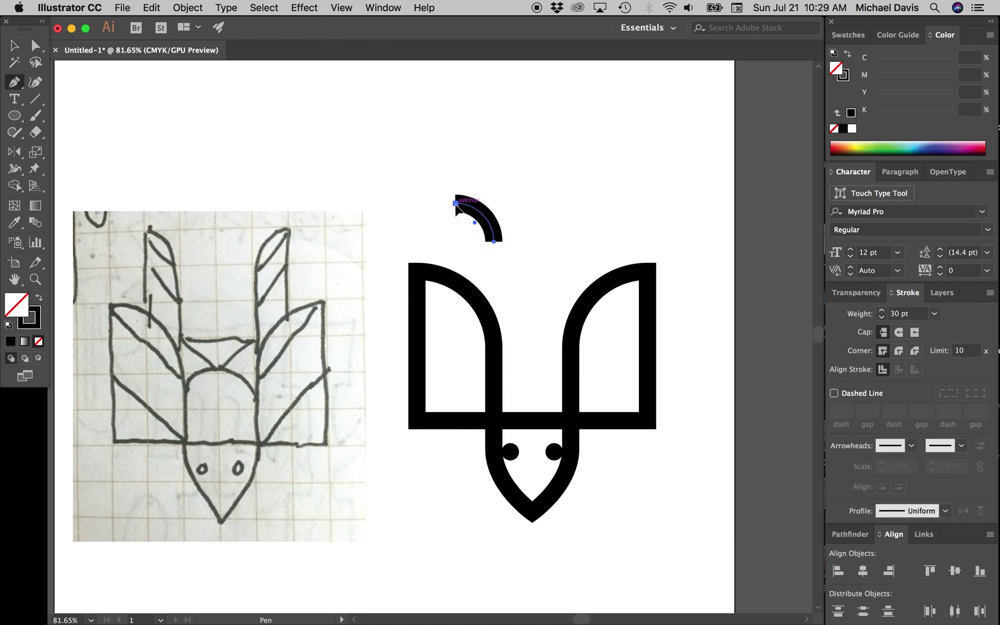
pyautogui.click(456, 204)
pyautogui.click(456, 281)
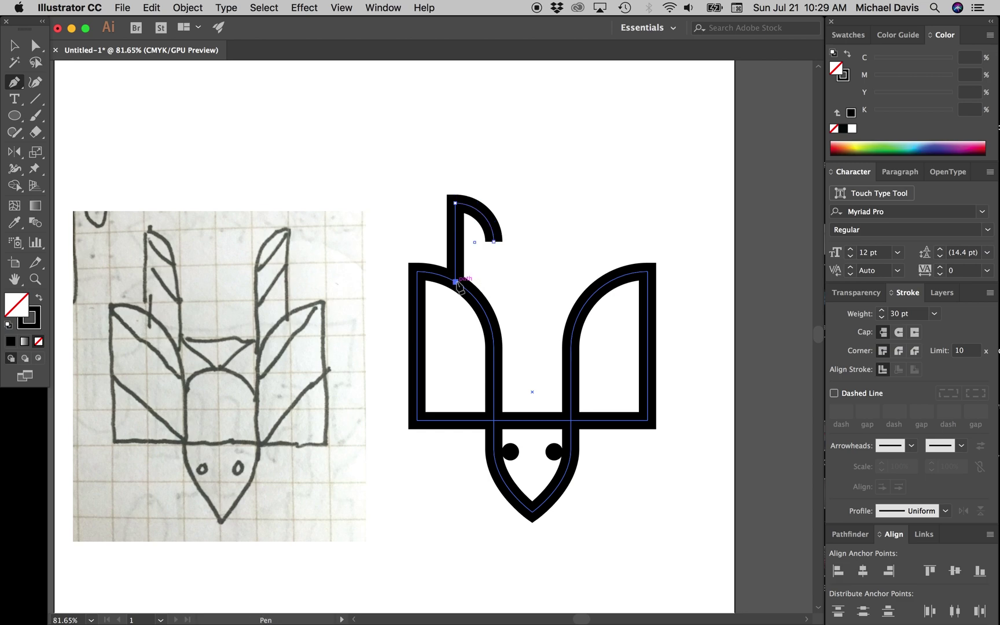
pyautogui.click(494, 240)
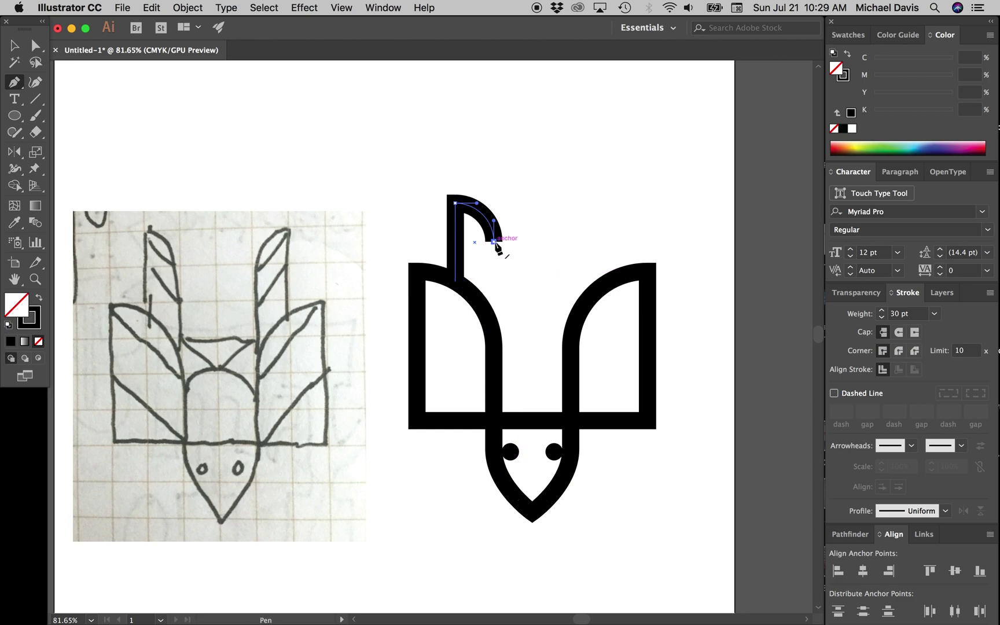
pyautogui.click(493, 348)
pyautogui.press('b')
pyautogui.press('v')
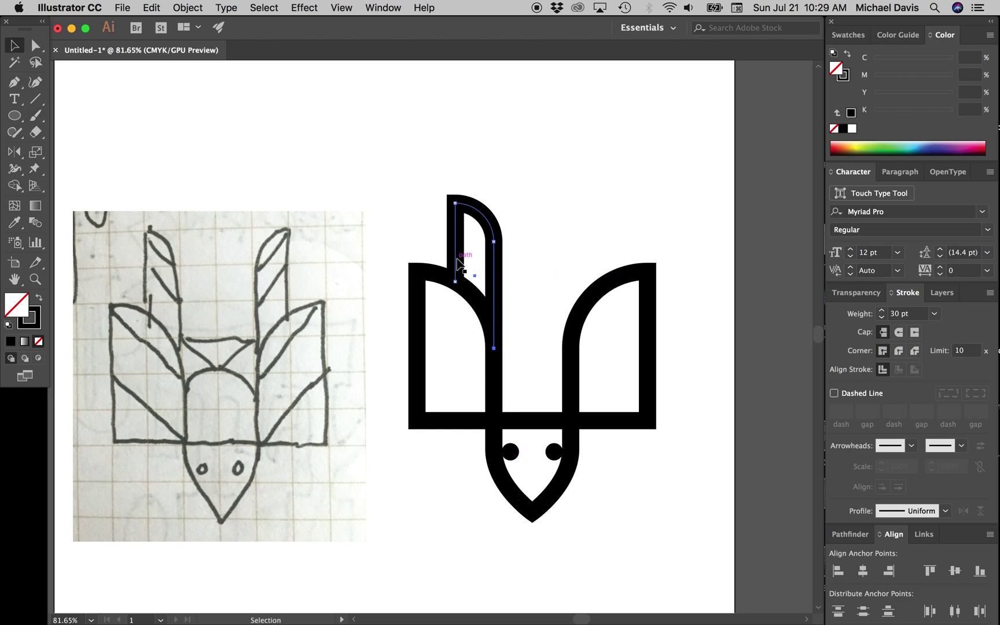
# Step: Reflect a copy of the left tail feather vertically and align it with the right wing's inner edge
pyautogui.moveTo(463, 271); pyautogui.dragTo(646, 275)
pyautogui.press('o')
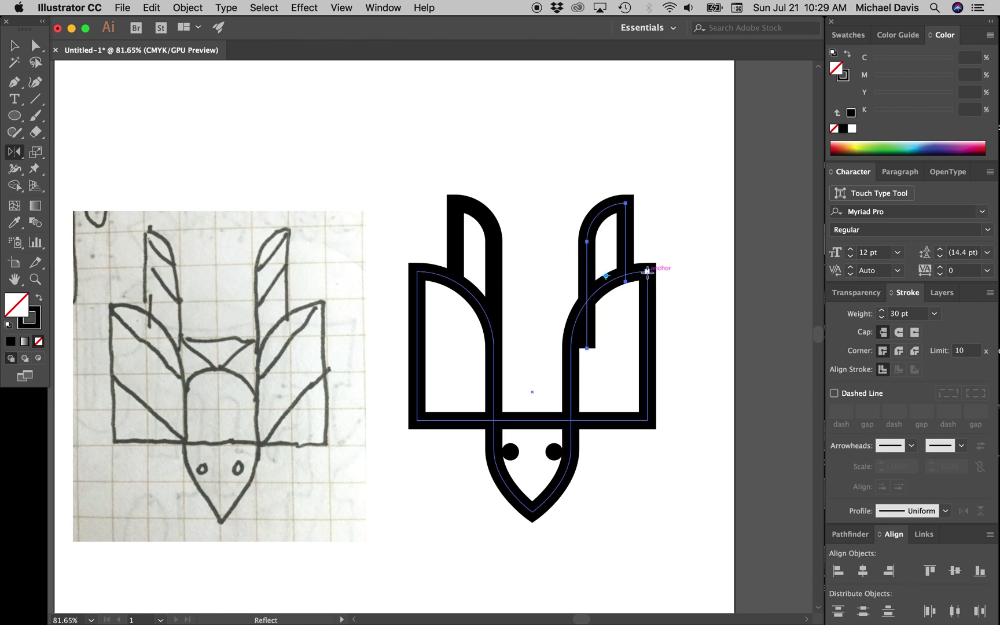
pyautogui.press('v')
pyautogui.moveTo(585, 348); pyautogui.dragTo(569, 347)
# Step: Draw a 45° diagonal line up and outward from the left wing's inner bottom corner and convert its stroke to a filled shape
pyautogui.press('p')
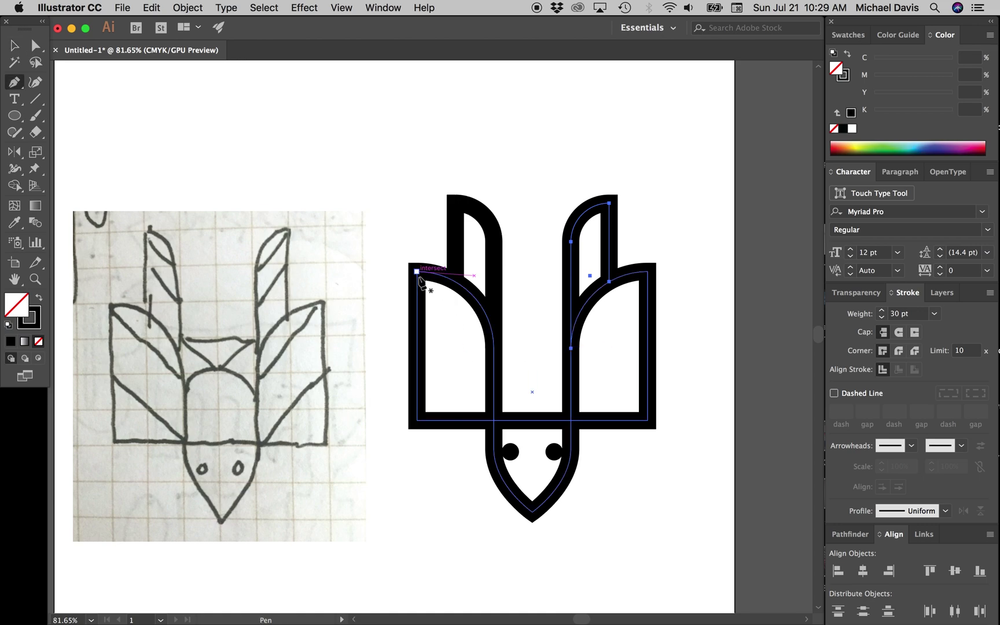
pyautogui.click(494, 420)
pyautogui.click(454, 380)
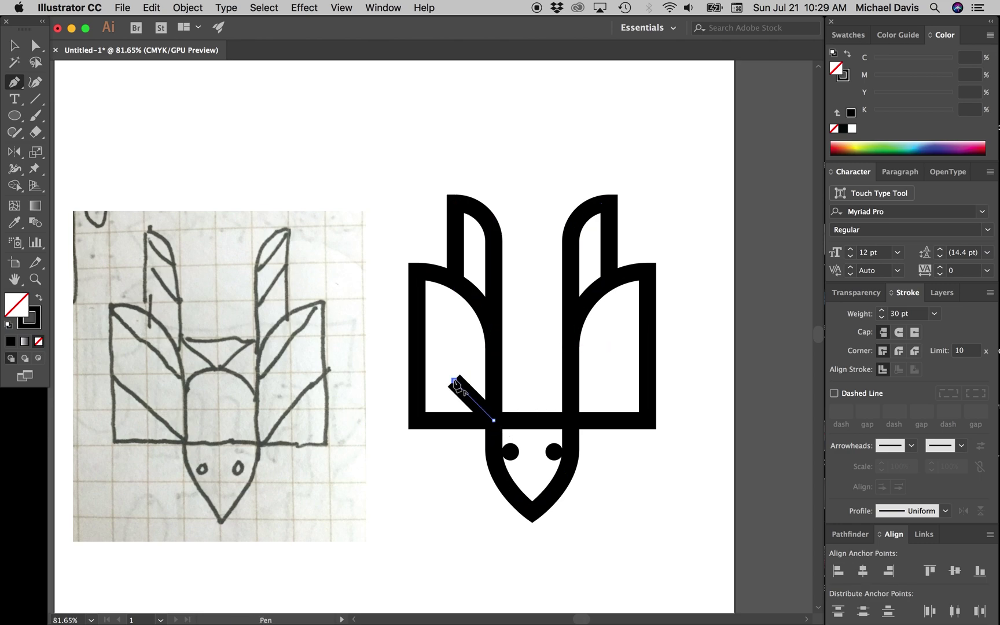
pyautogui.click(187, 7)
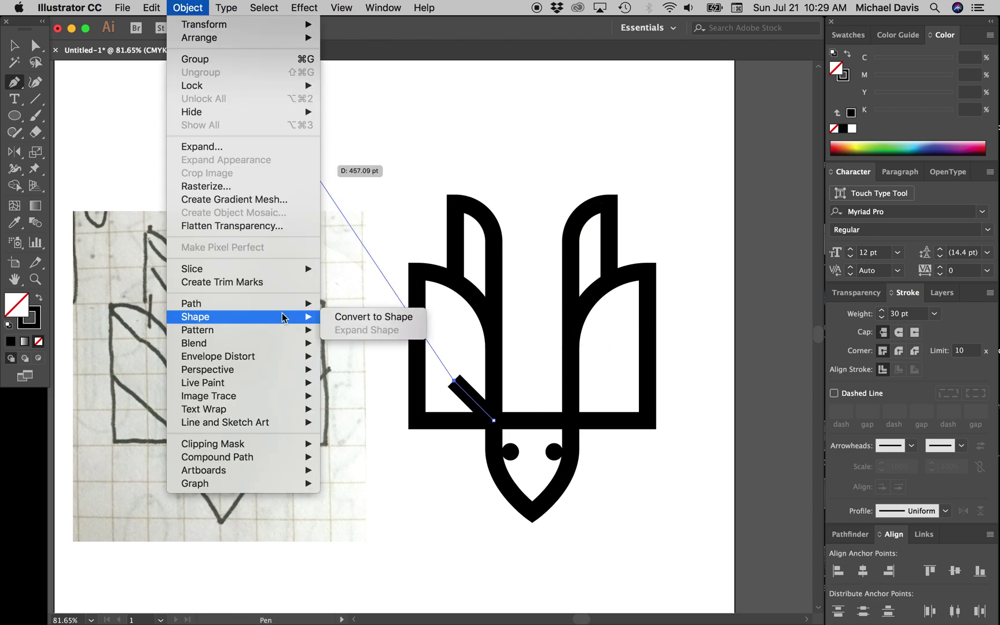
pyautogui.moveTo(277, 304)
pyautogui.click(345, 340)
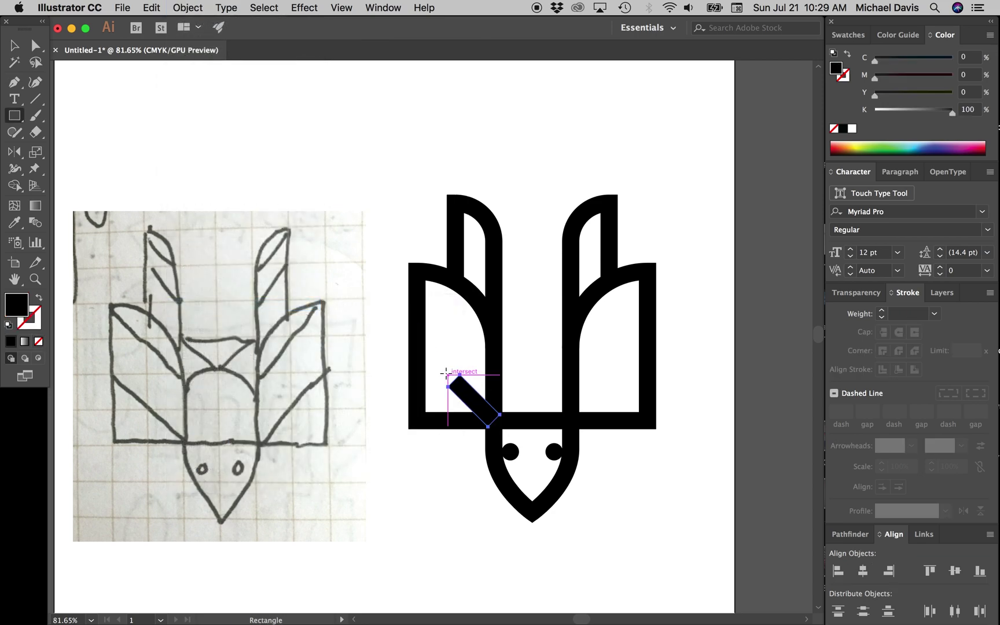
# Step: Cut the diagonal bar's upper end to a vertical edge by subtracting a rectangle placed over it
pyautogui.press('v')
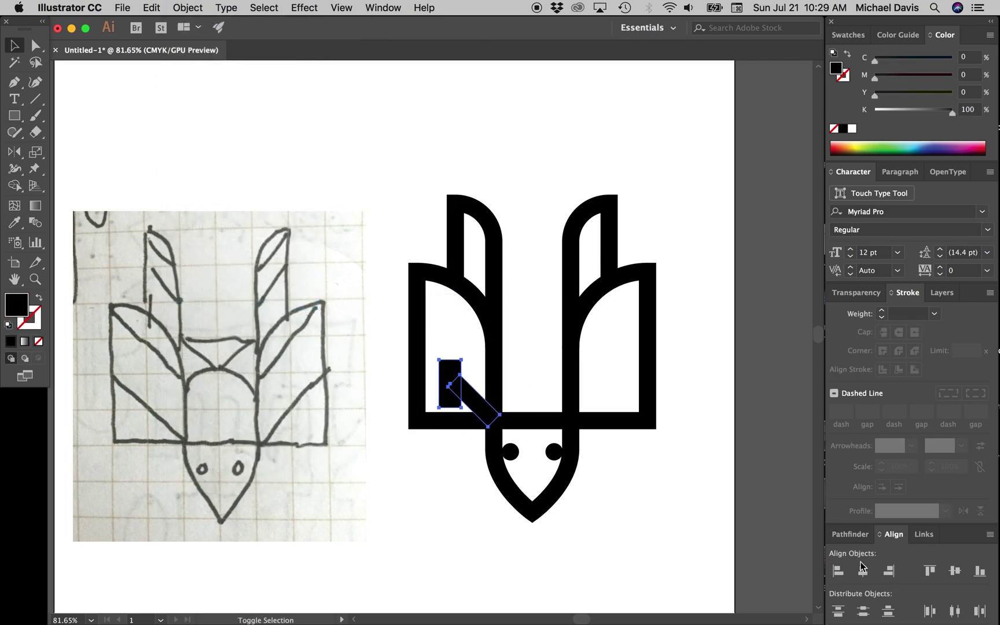
pyautogui.click(850, 534)
pyautogui.click(864, 570)
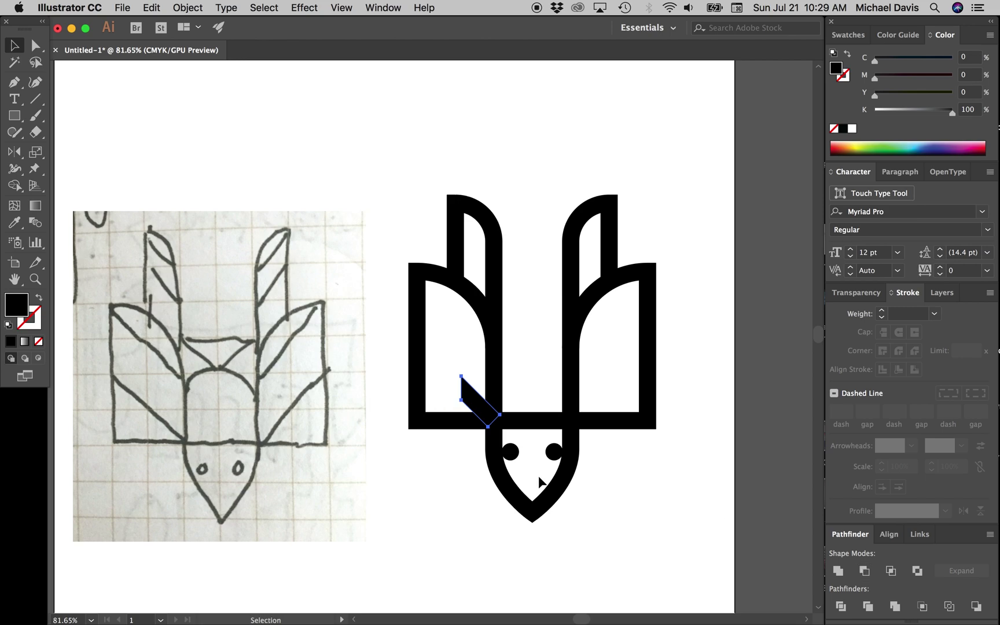
# Step: Lengthen the stripe diagonally at its cut end and place a copy of it higher in the left wing
pyautogui.scroll(3, 539, 482)
pyautogui.press('a')
pyautogui.moveTo(413, 336); pyautogui.dragTo(404, 326)
pyautogui.press('v')
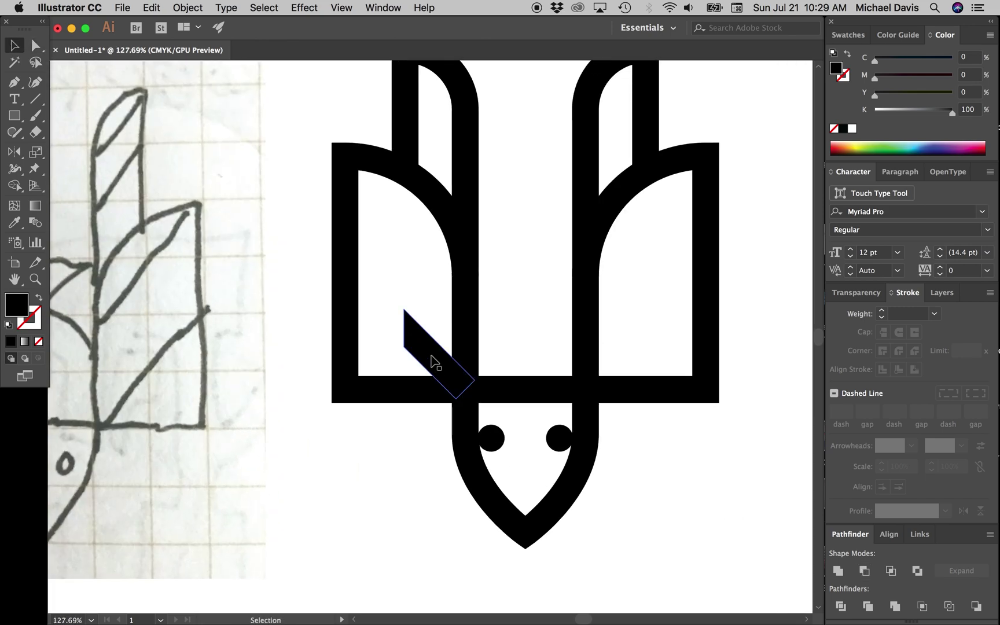
pyautogui.moveTo(436, 363); pyautogui.dragTo(404, 356)
# Step: Reflect copies of both left wing stripes across the bird's vertical centreline into the right wing
pyautogui.scroll(-3, 433, 295)
pyautogui.keyDown('shift'); pyautogui.click(399, 385); pyautogui.keyUp('shift')
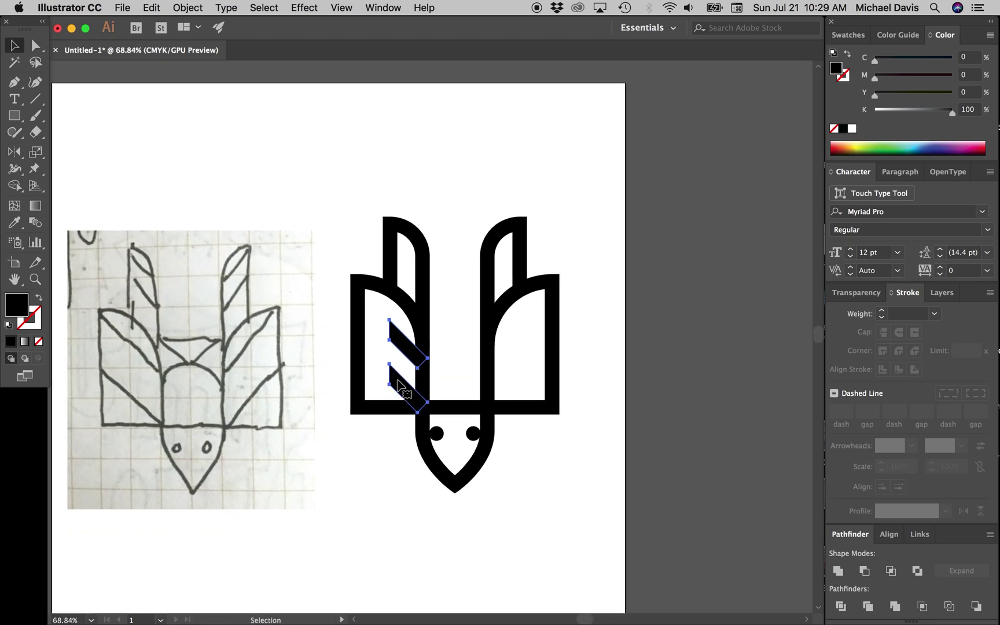
pyautogui.keyDown('shift'); pyautogui.click(398, 383); pyautogui.keyUp('shift')
pyautogui.keyDown('shift'); pyautogui.click(361, 352); pyautogui.keyUp('shift')
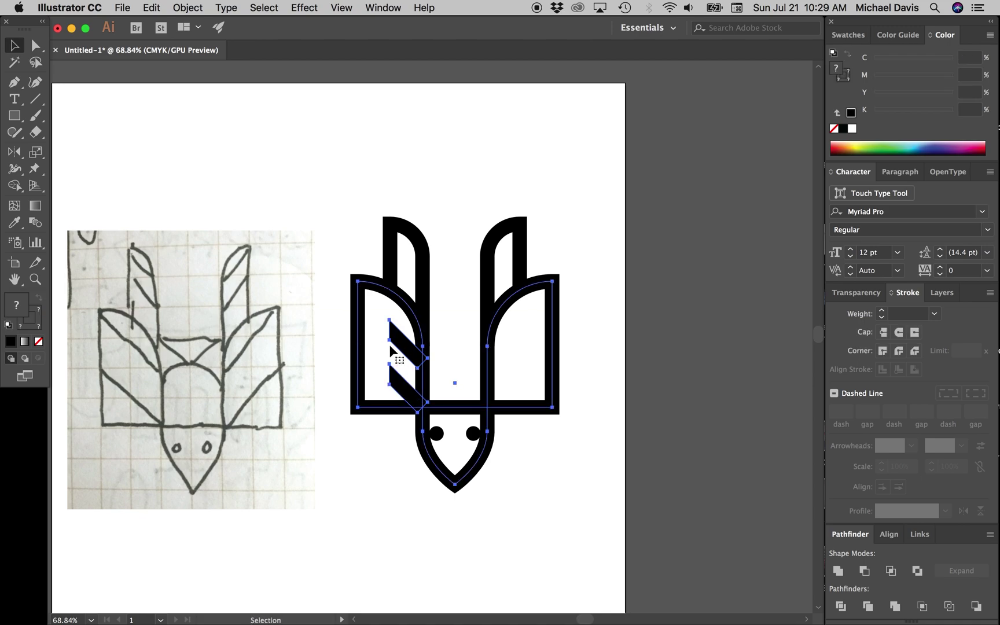
pyautogui.press('o')
pyautogui.moveTo(405, 346); pyautogui.dragTo(561, 375)
pyautogui.press('v')
pyautogui.click(442, 294)
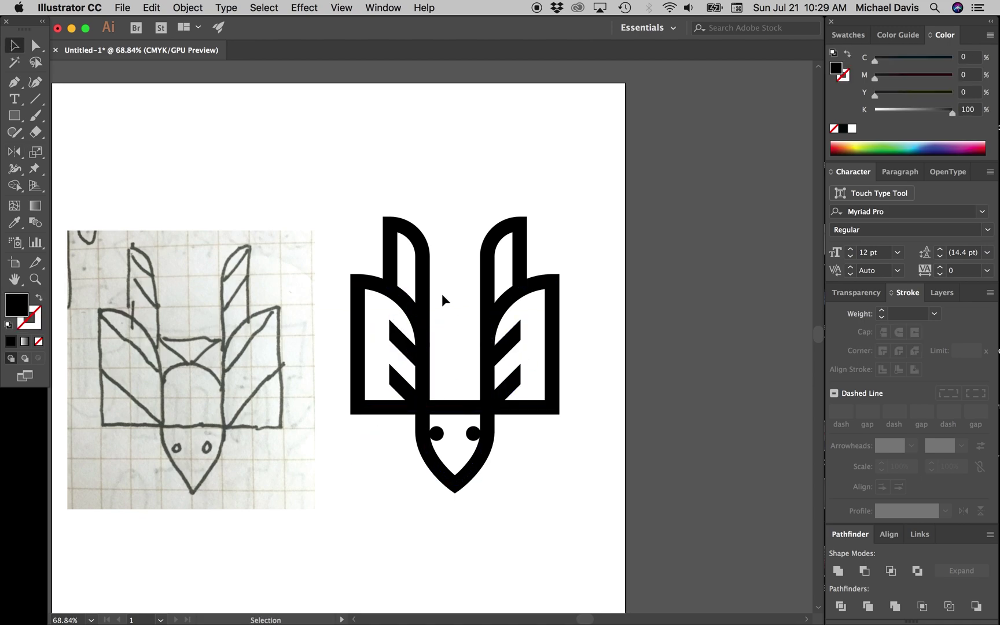
# Step: Copy a wing stripe into the left tail feather and pull in its lower end so it stays within the feather's inner line
pyautogui.scroll(3, 442, 294)
pyautogui.moveTo(441, 294); pyautogui.dragTo(425, 348)
pyautogui.moveTo(347, 449); pyautogui.dragTo(380, 326)
pyautogui.press('a')
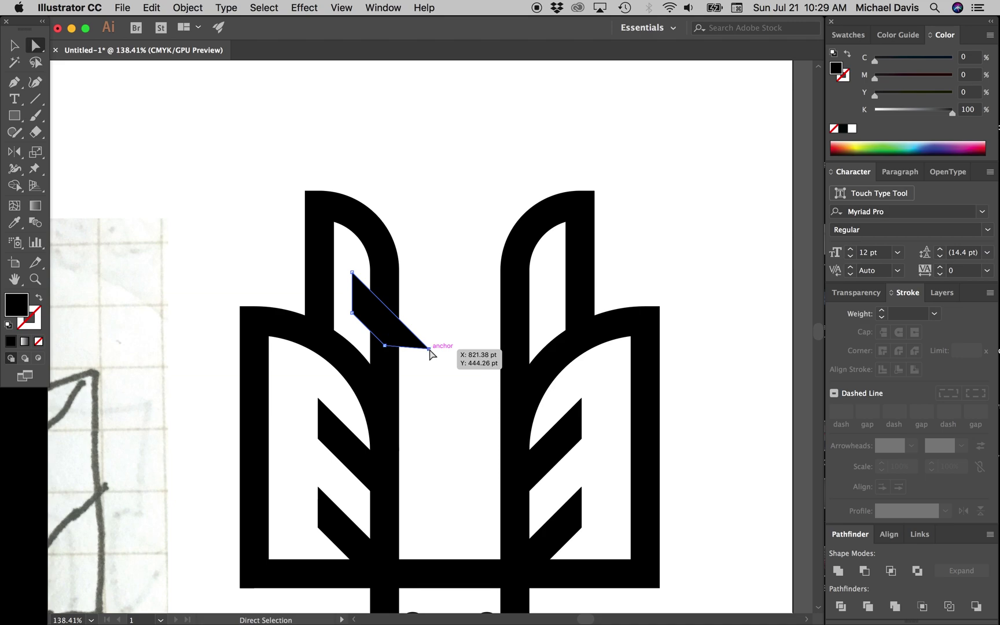
pyautogui.moveTo(429, 349); pyautogui.dragTo(386, 307)
pyautogui.click(422, 324)
pyautogui.scroll(-5, 419, 319)
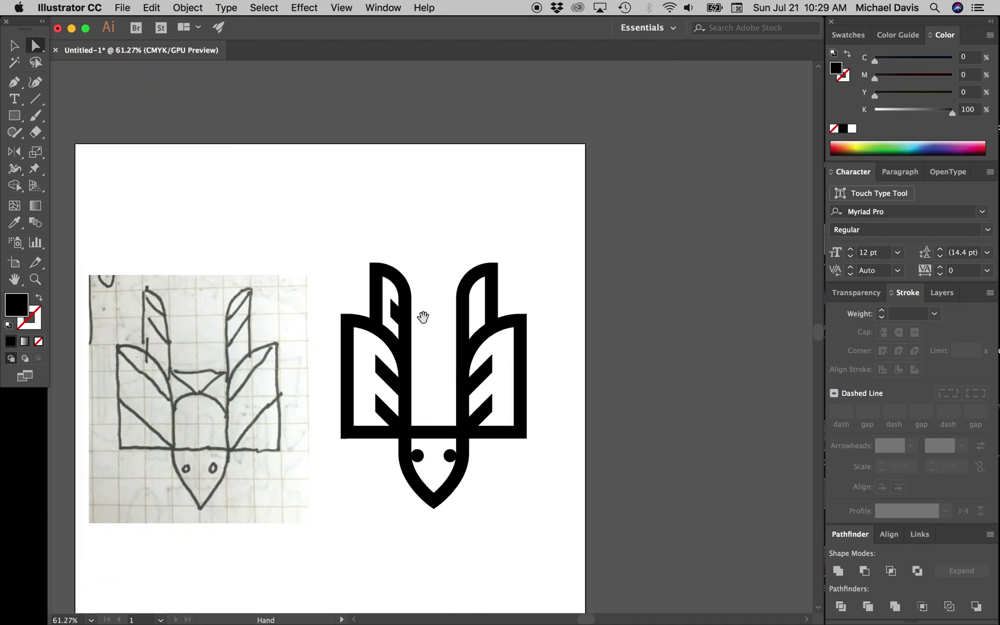
# Step: Reflect a copy of the left tail feather's stripe across the bird's centreline into the right tail feather
pyautogui.hscroll(2, 405, 322)
pyautogui.press('v')
pyautogui.click(374, 289)
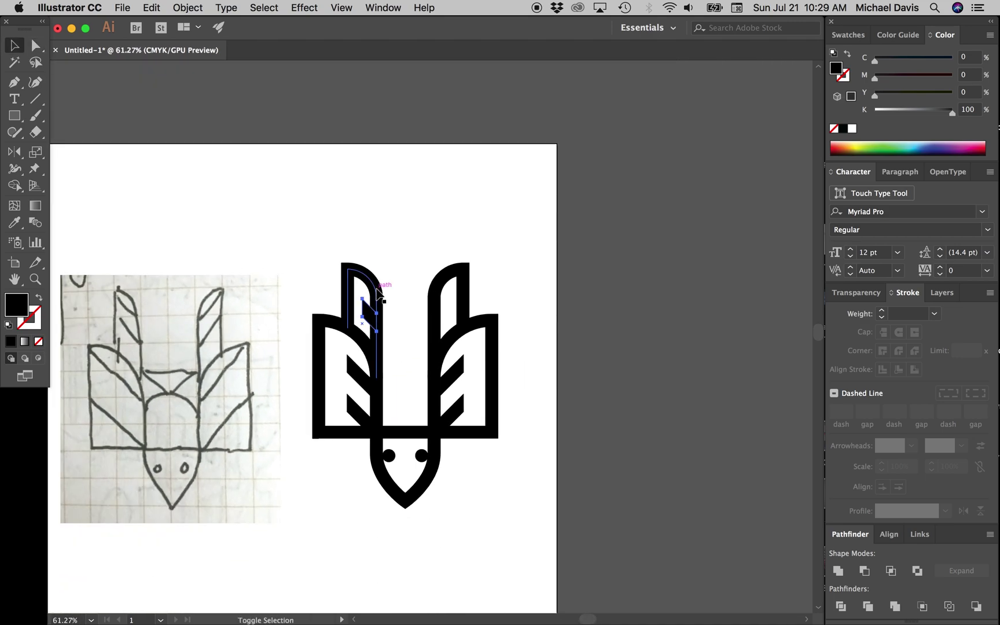
pyautogui.keyDown('shift'); pyautogui.click(441, 296); pyautogui.keyUp('shift')
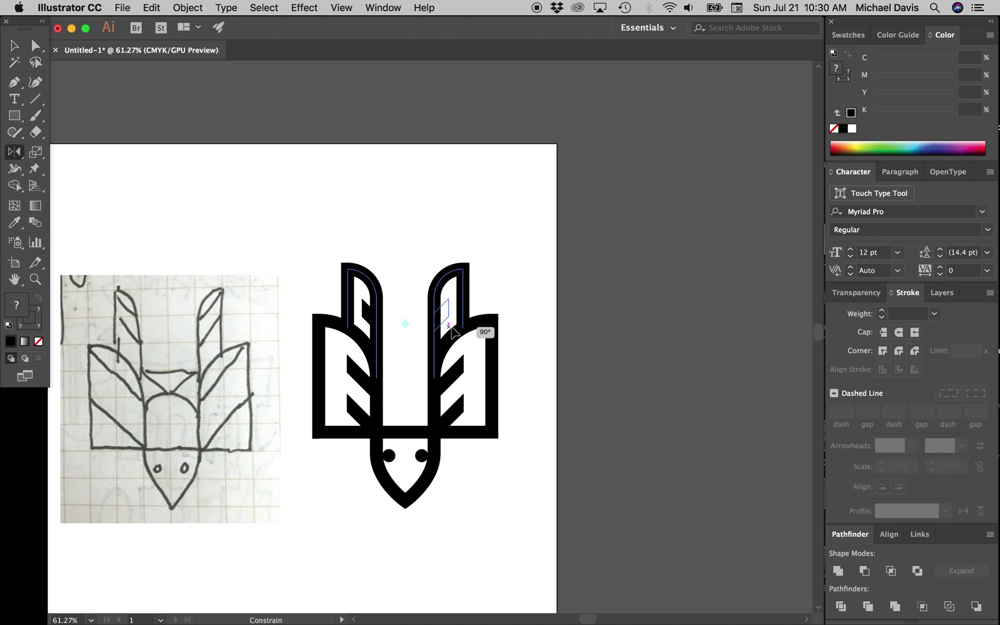
pyautogui.click(532, 305)
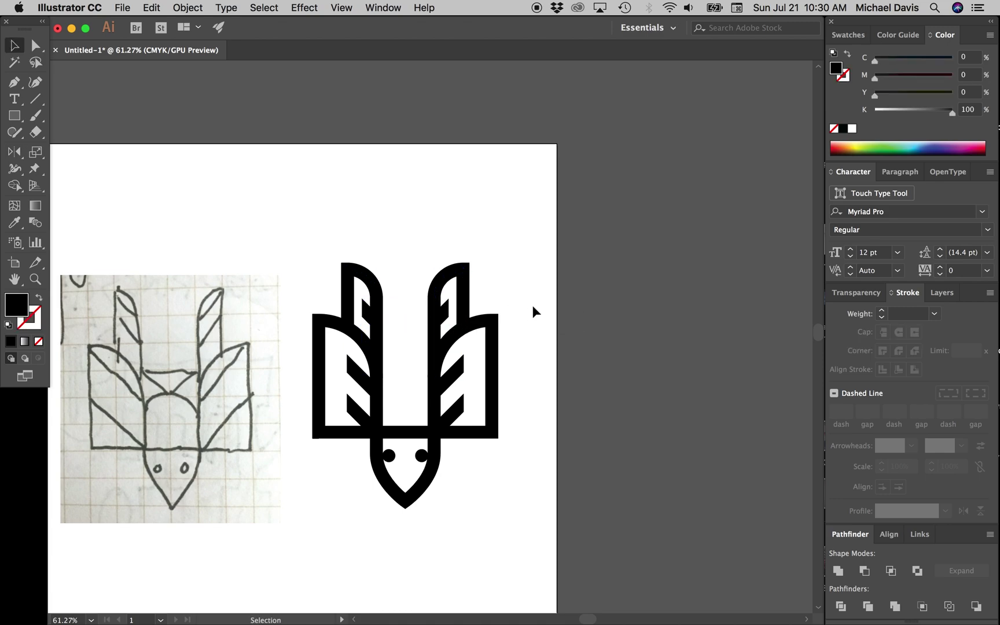
# Step: Draw a square between the two body lines and rotate it 45° into a diamond on the bird's centreline
pyautogui.scroll(3, 533, 311)
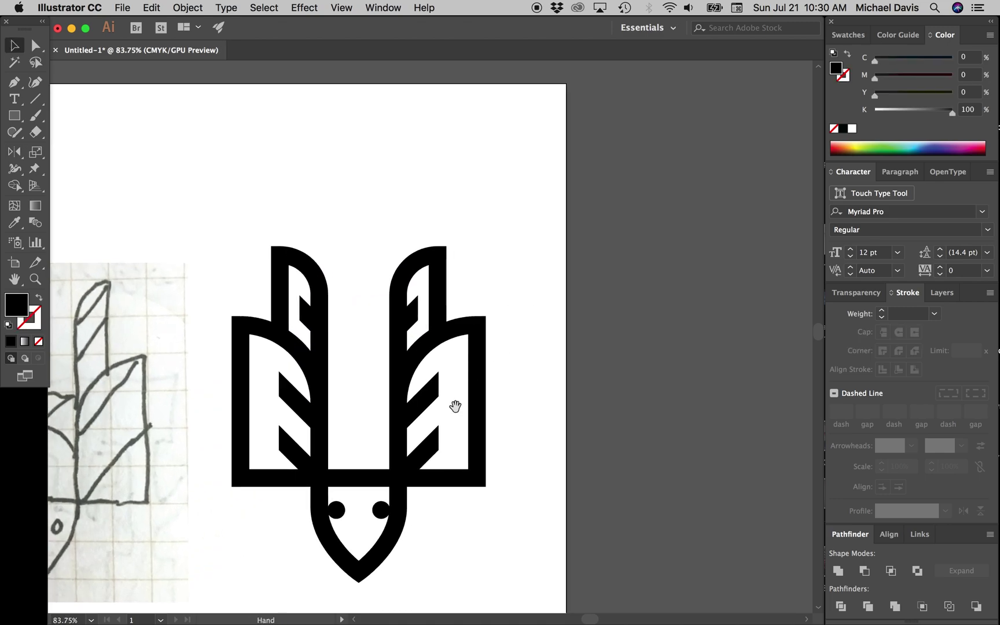
pyautogui.click(503, 353)
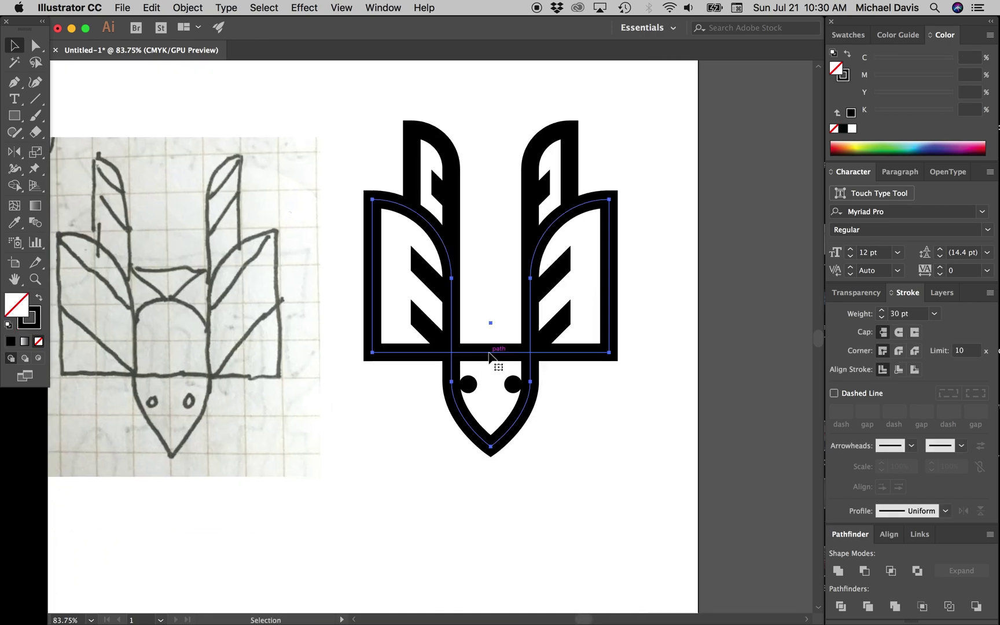
pyautogui.press('m')
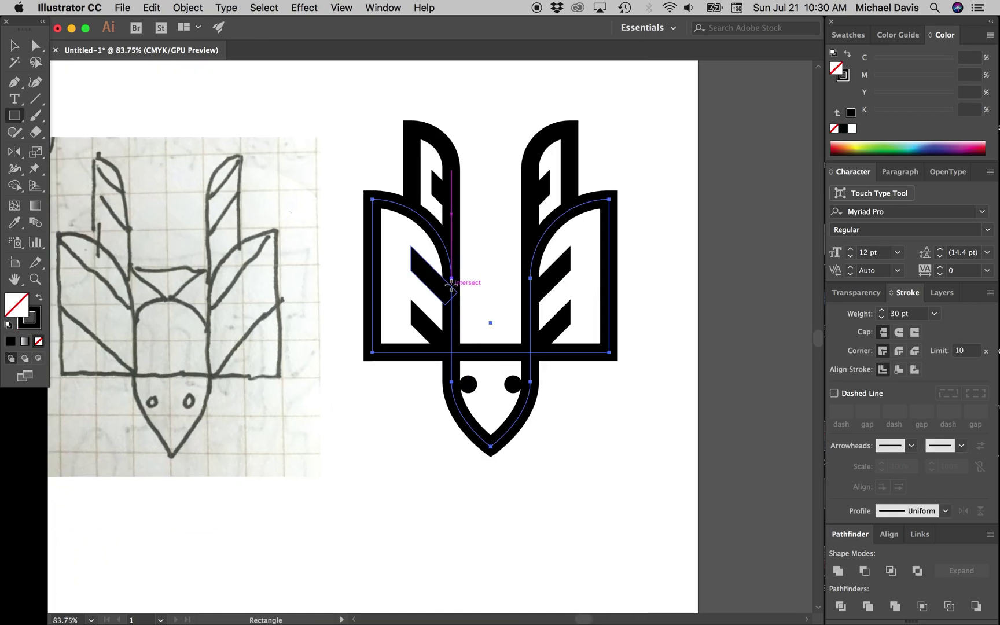
pyautogui.moveTo(491, 323); pyautogui.dragTo(532, 323)
pyautogui.moveTo(480, 194); pyautogui.dragTo(573, 228)
pyautogui.press('v')
pyautogui.moveTo(494, 379); pyautogui.dragTo(490, 352)
# Step: Scale the diamond to span the gap between the body lines and match its stroke to the outline's 30 pt weight
pyautogui.press('s')
pyautogui.moveTo(373, 196)
pyautogui.mouseDown()
pyautogui.moveTo(434, 248)
pyautogui.moveTo(400, 216)
pyautogui.mouseUp()
pyautogui.press('i')
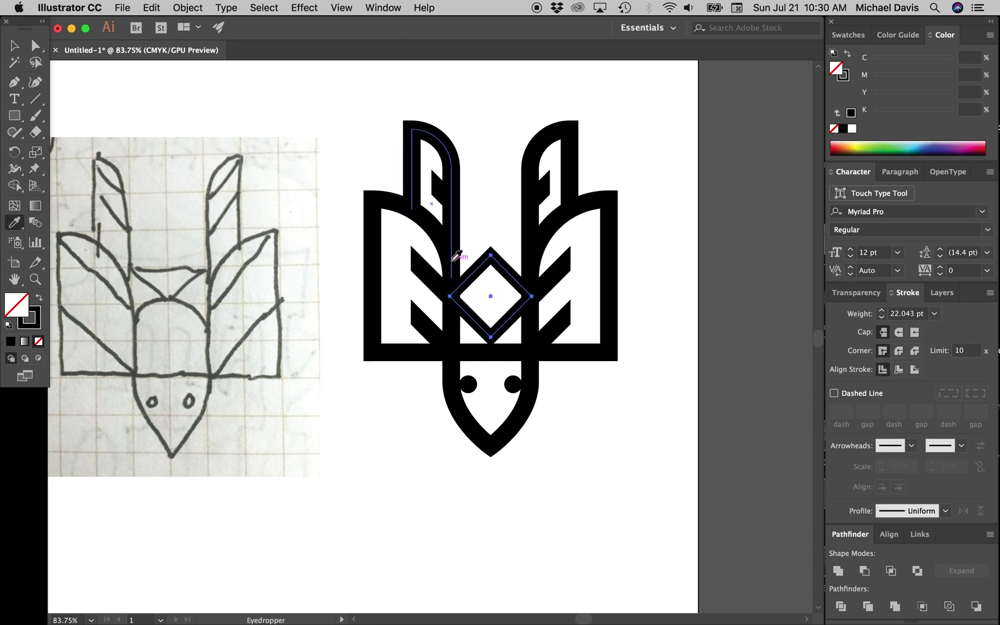
pyautogui.click(457, 259)
# Step: Remove the diamond's top anchor to leave a downward-pointing triangle and move it up between the tail feathers
pyautogui.press('a')
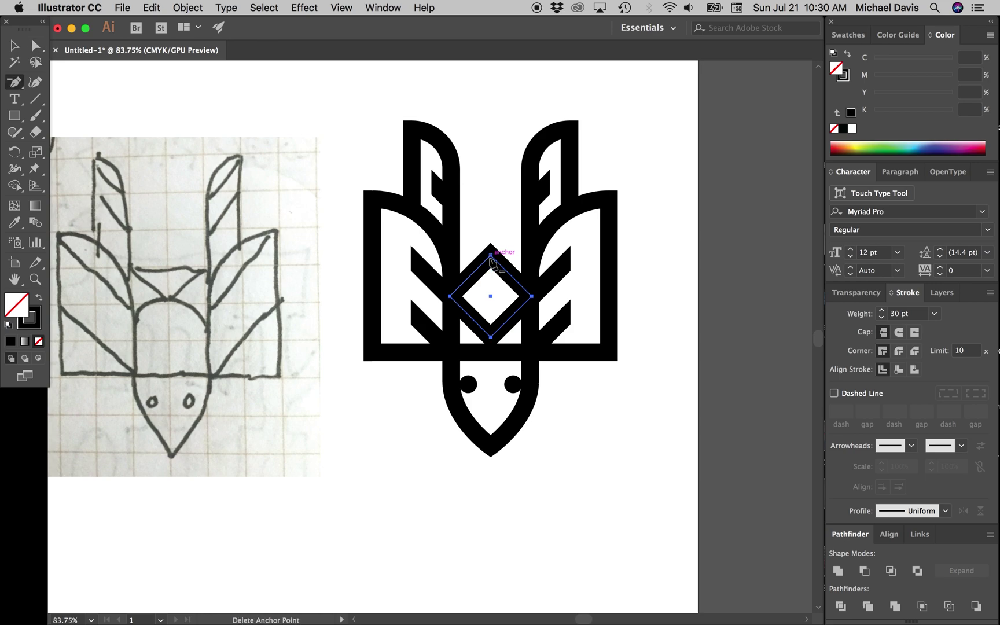
pyautogui.press('Delete')
pyautogui.press('v')
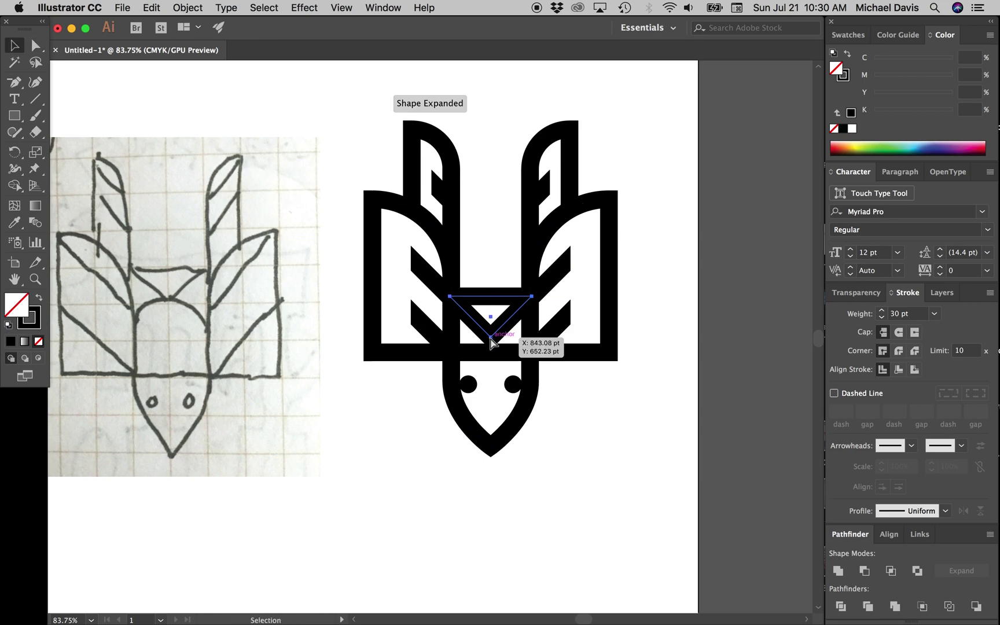
pyautogui.moveTo(490, 342); pyautogui.dragTo(530, 321)
# Step: Draw a circle below the triangle spanning the two body lines and delete its bottom anchor to leave the upper semicircle
pyautogui.press('l')
pyautogui.press('a')
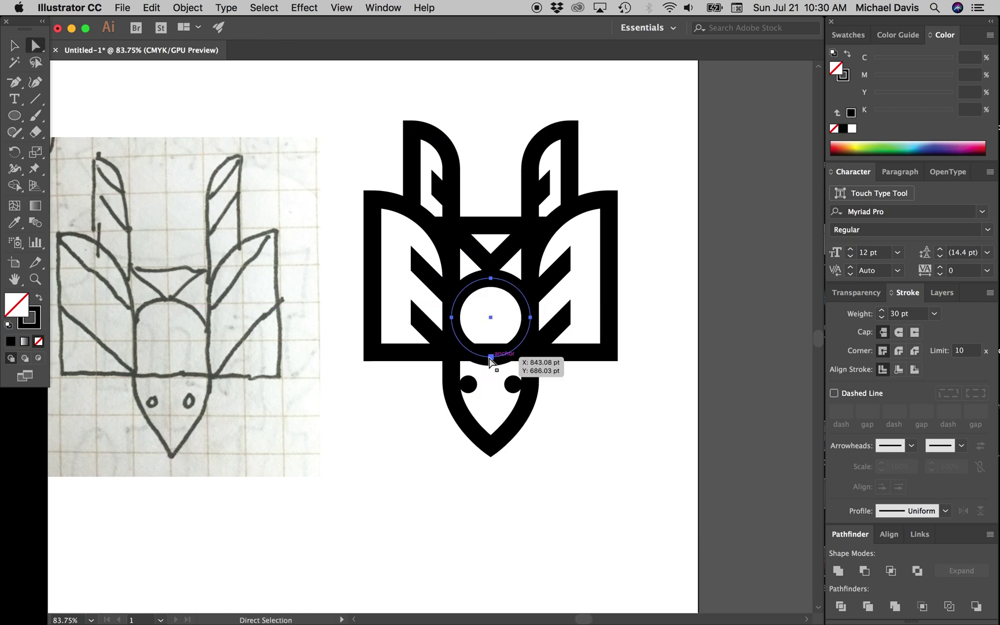
pyautogui.click(491, 357)
pyautogui.press('Delete')
pyautogui.press('v')
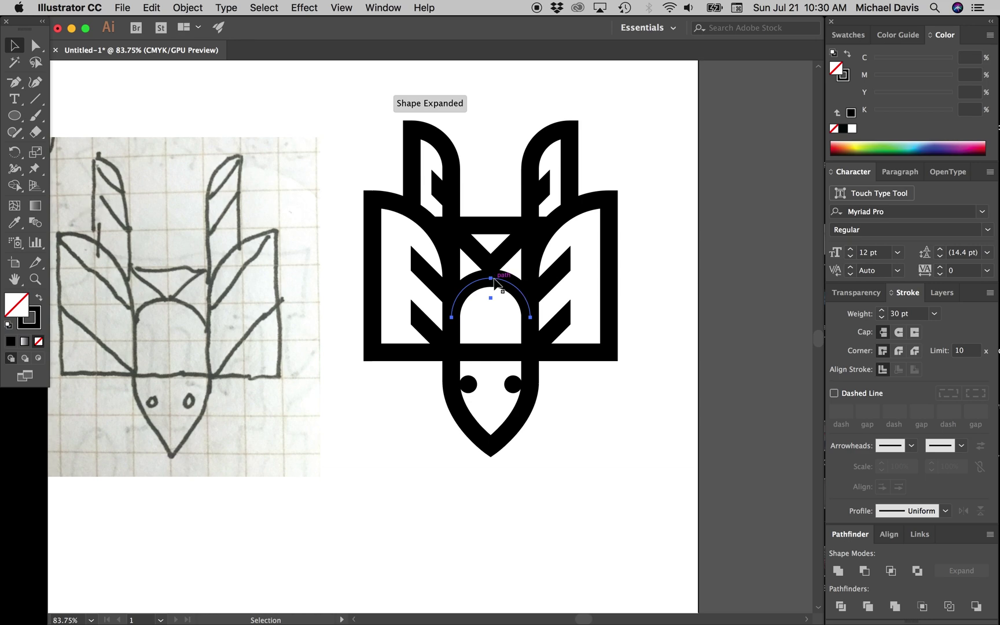
# Step: Nudge the semicircle up until its crown meets the triangle's downward point
pyautogui.press('Up')
pyautogui.press('Up')
pyautogui.press('Up')
pyautogui.press('Up')
pyautogui.press('Up')
pyautogui.press('Up')
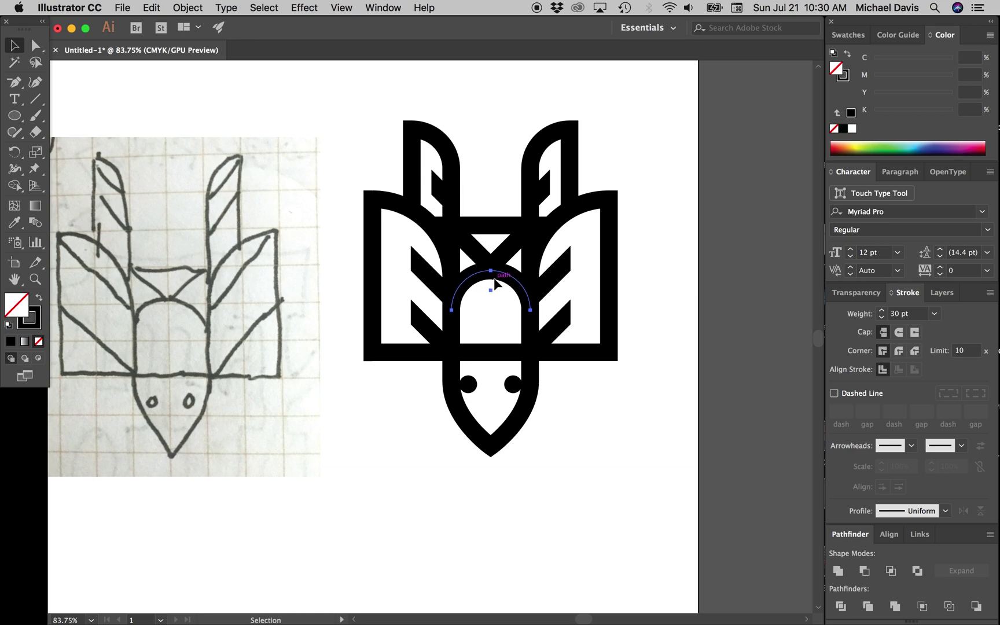
pyautogui.press('Down')
# Step: Select the triangle together with the arch and shift both down along the body between the wings
pyautogui.keyDown('shift'); pyautogui.click(490, 254); pyautogui.keyUp('shift')
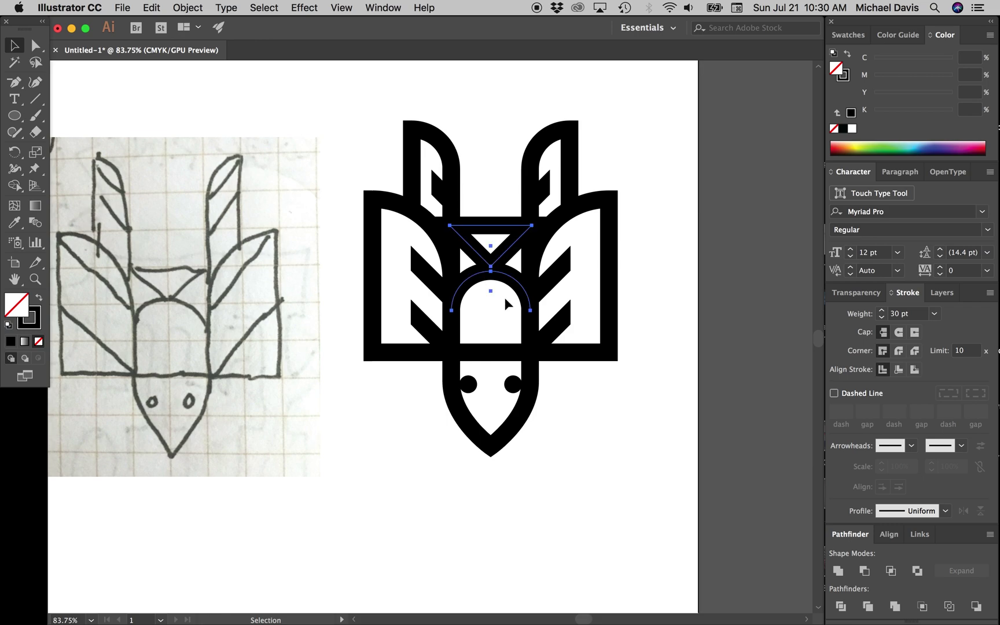
pyautogui.press('Down')
pyautogui.press('Down')
pyautogui.press('Down')
pyautogui.press('Down')
pyautogui.press('Down')
pyautogui.press('Down')
pyautogui.press('Down')
pyautogui.press('Down')
pyautogui.press('Down')
pyautogui.press('Down')
pyautogui.press('Down')
pyautogui.press('Down')
pyautogui.press('Down')
pyautogui.press('Down')
pyautogui.press('Down')
pyautogui.press('Down')
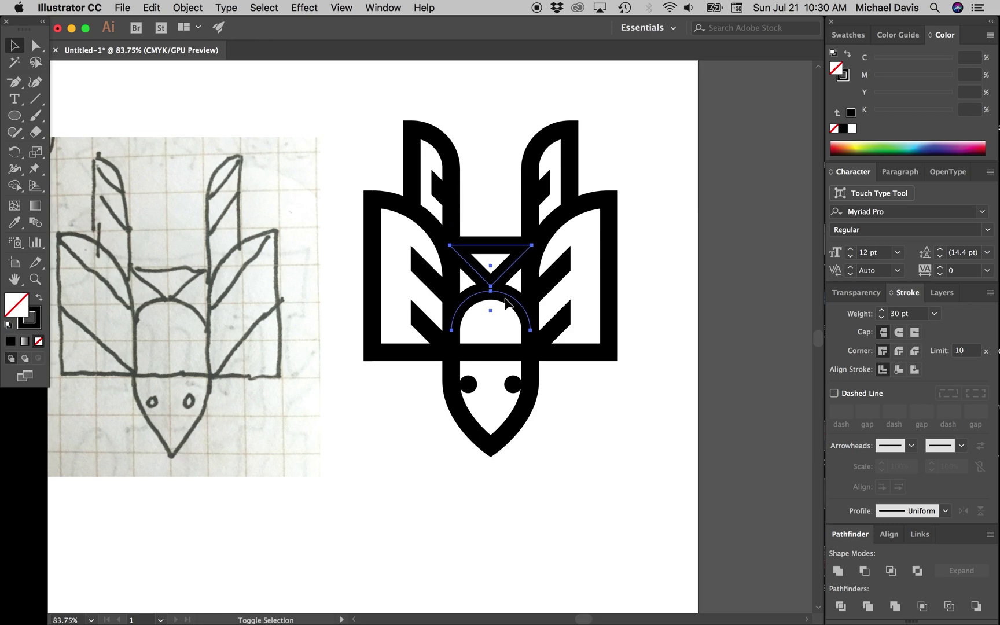
pyautogui.press('Up')
pyautogui.press('Up')
pyautogui.press('Up')
pyautogui.press('Up')
pyautogui.press('Up')
pyautogui.click(578, 398)
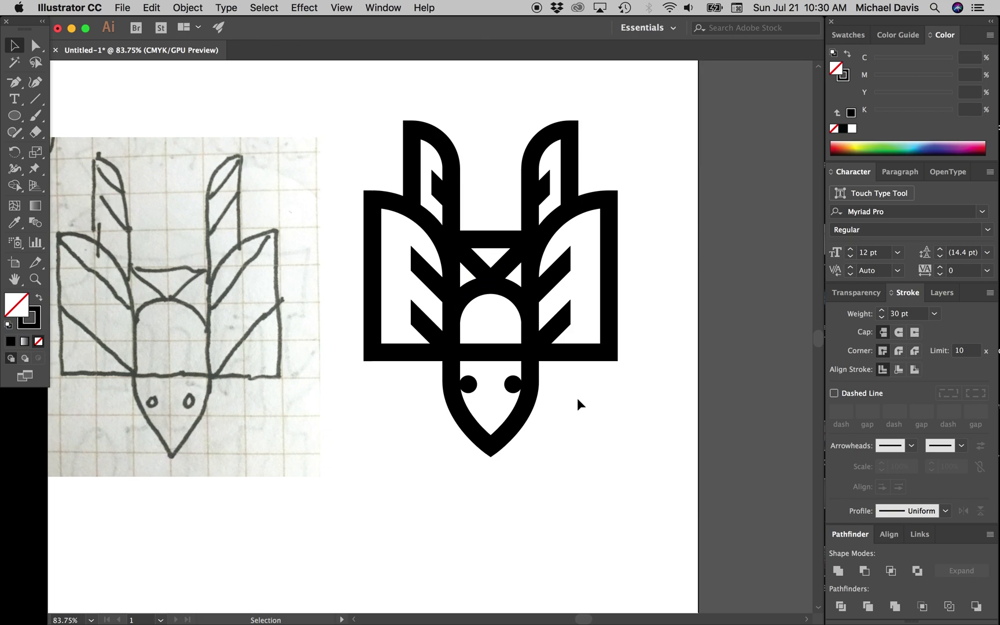
# Step: Delete the diagonal stripes inside both tail feathers
pyautogui.press('super+0')
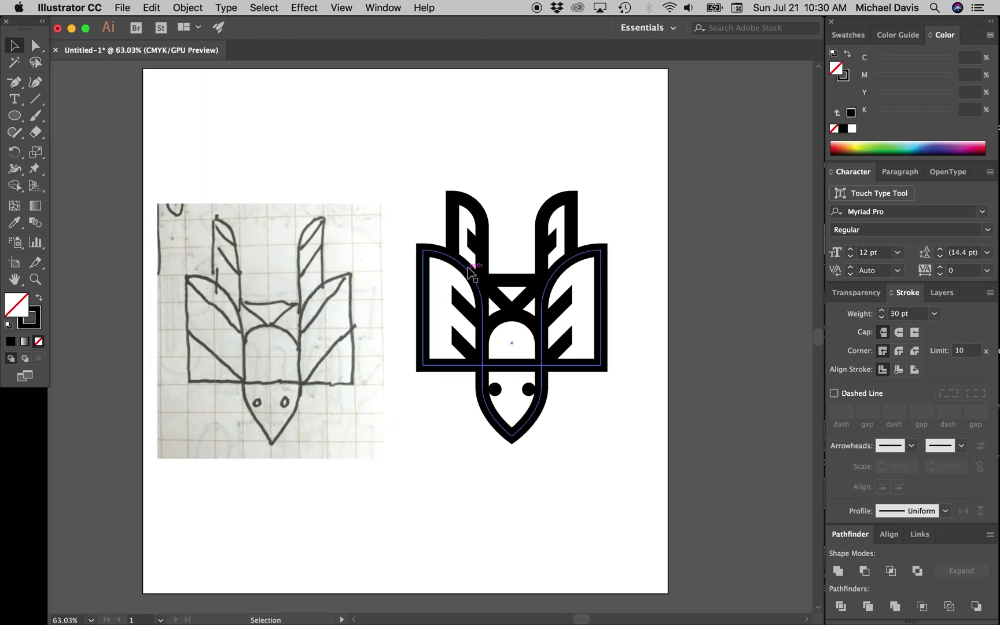
pyautogui.click(470, 238)
pyautogui.click(549, 245)
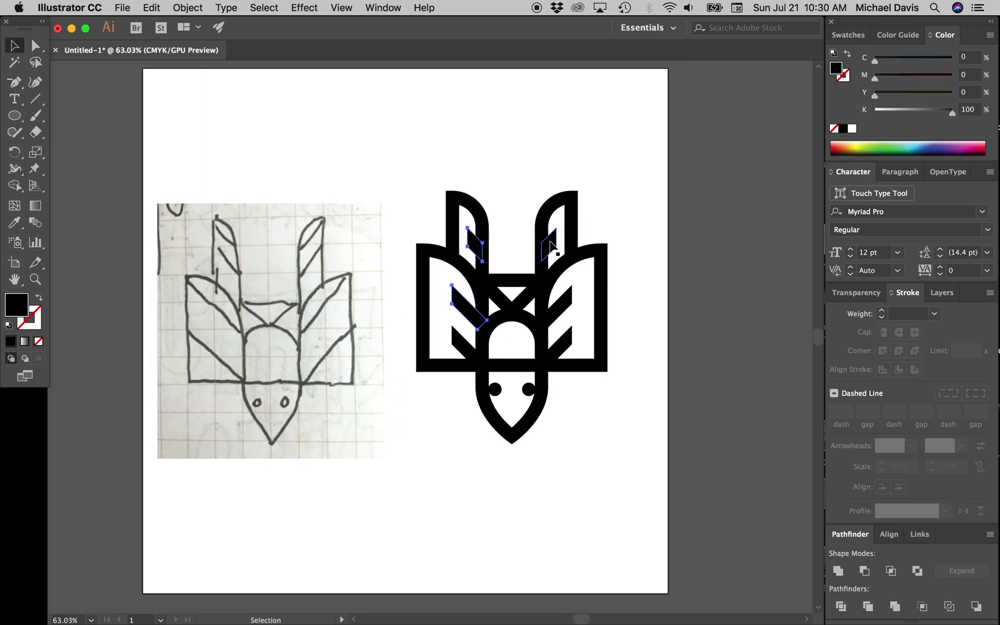
pyautogui.keyDown('shift'); pyautogui.click(472, 240); pyautogui.keyUp('shift')
pyautogui.press('BackSpace')
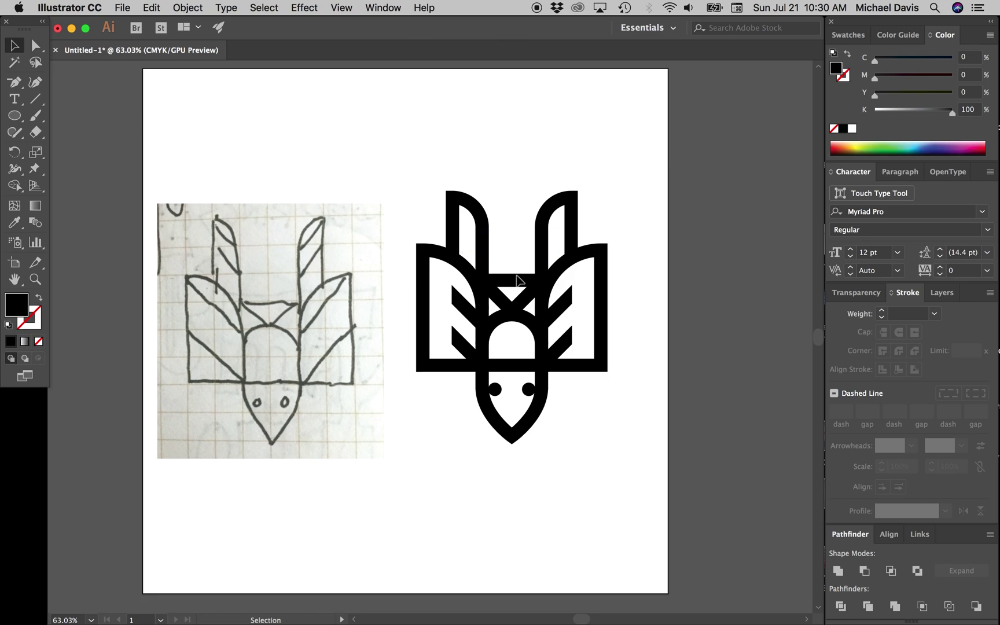
# Step: Give the triangle round stroke corners and move it with the arch up to the base of the tail feathers
pyautogui.click(507, 295)
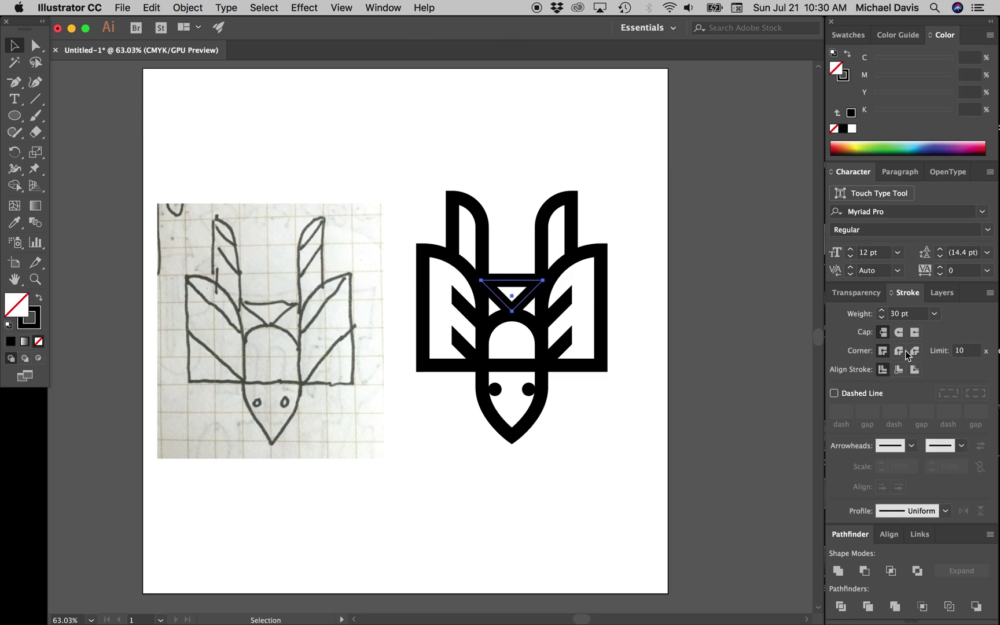
pyautogui.click(898, 351)
pyautogui.keyDown('shift'); pyautogui.click(521, 329); pyautogui.keyUp('shift')
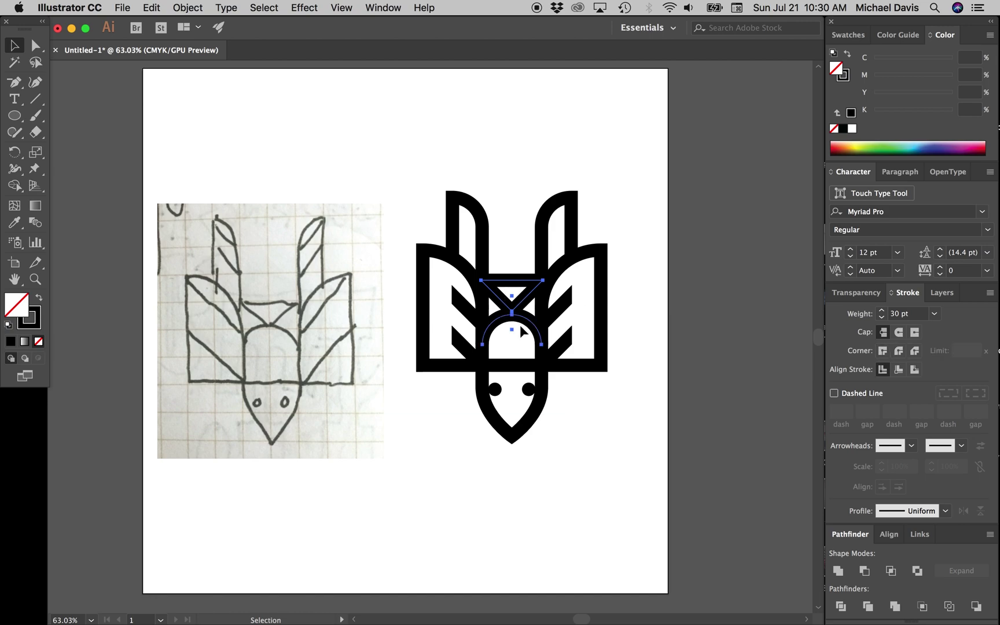
pyautogui.hotkey('shift', 'Up')
pyautogui.hotkey('shift', 'Up')
pyautogui.hotkey('shift', 'Up')
pyautogui.hotkey('shift', 'Up')
pyautogui.hotkey('shift', 'Up')
pyautogui.hotkey('shift', 'Up')
pyautogui.hotkey('shift', 'Up')
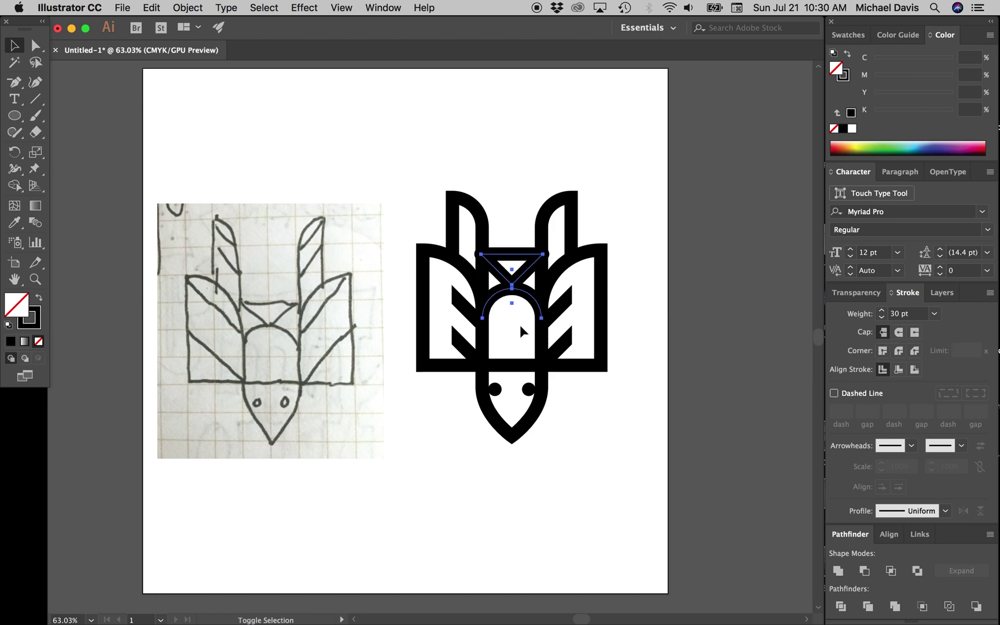
pyautogui.click(494, 226)
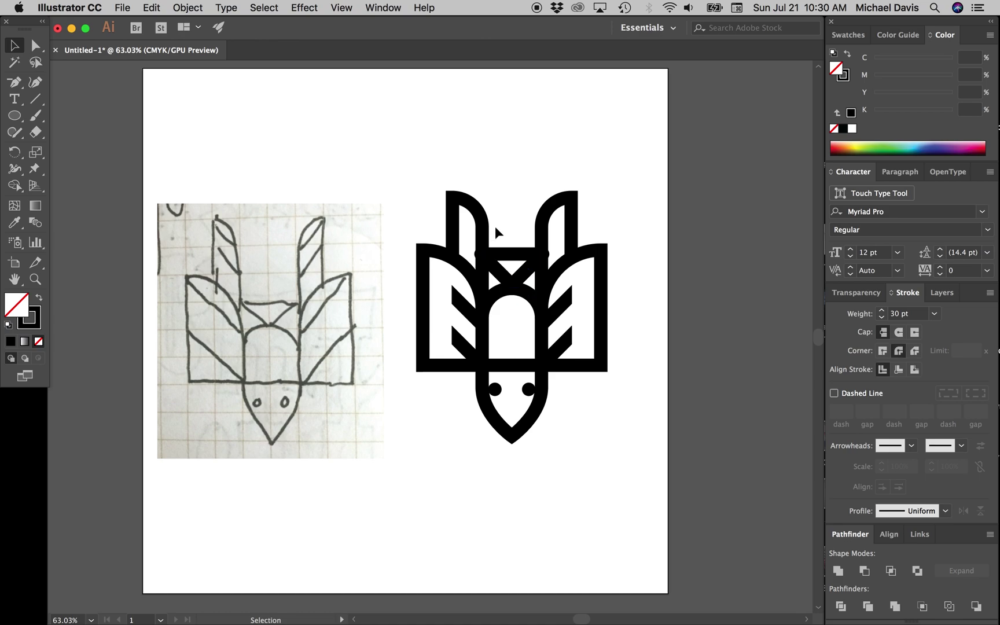
# Step: Scale the triangle down slightly so its corners stay within the body lines and set its stroke to 30 pt
pyautogui.scroll(3, 495, 227)
pyautogui.click(498, 270)
pyautogui.press('s')
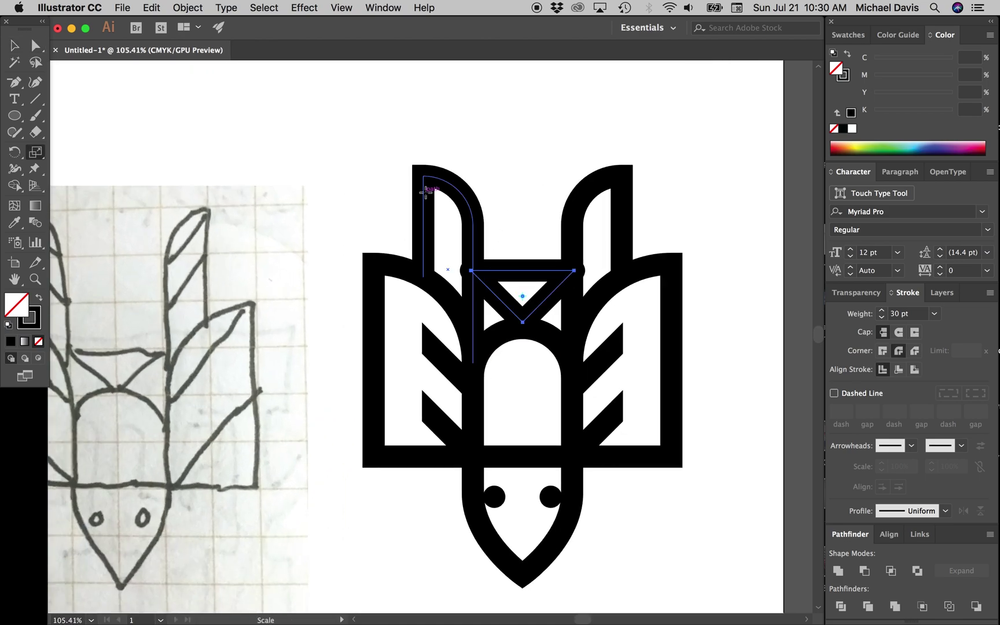
pyautogui.moveTo(425, 194); pyautogui.dragTo(433, 206)
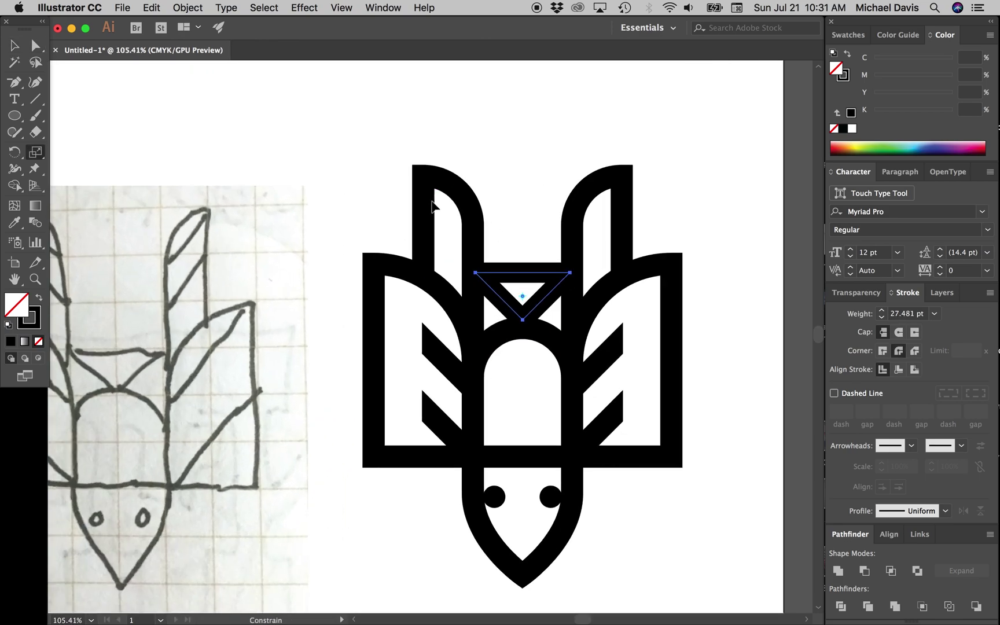
pyautogui.click(882, 313)
pyautogui.click(882, 313)
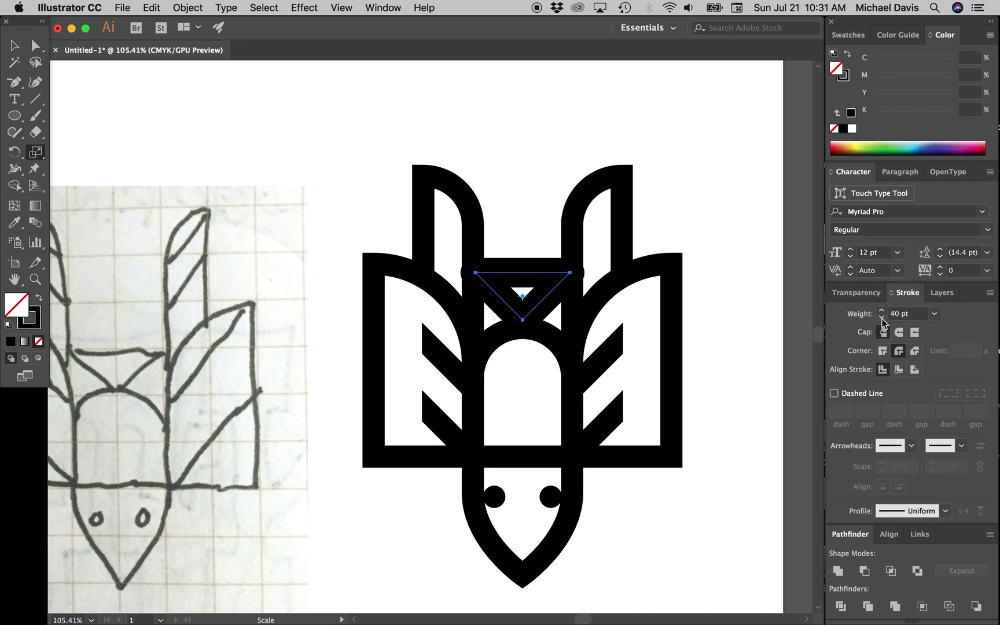
pyautogui.click(882, 322)
pyautogui.press('v')
# Step: Nudge the arch up until its crown touches the point of the reduced triangle
pyautogui.click(537, 333)
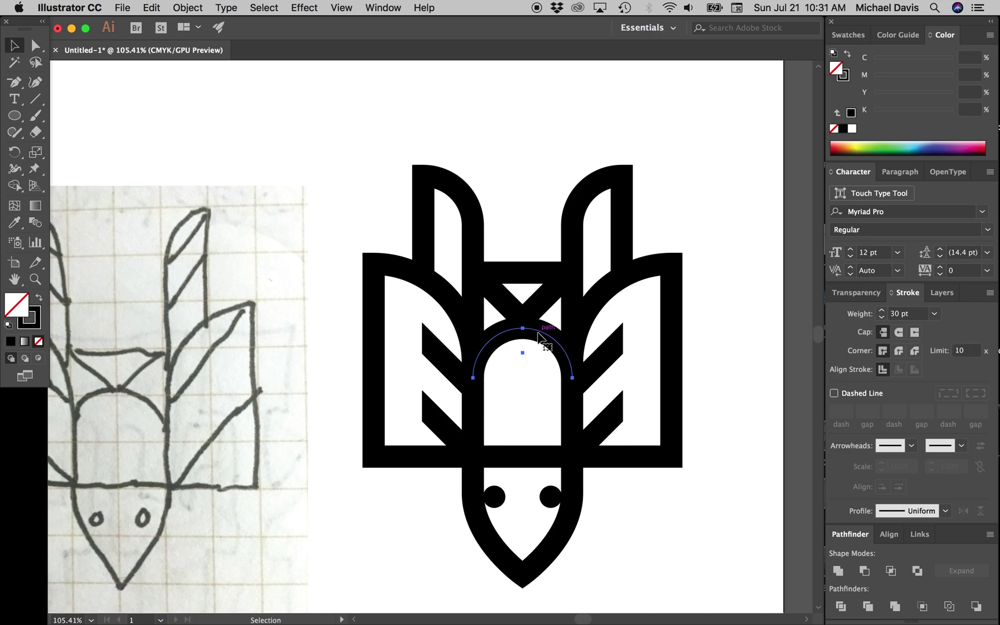
pyautogui.press('Up')
pyautogui.press('Up')
pyautogui.press('Up')
pyautogui.press('Up')
pyautogui.press('Up')
pyautogui.press('Up')
pyautogui.press('Up')
pyautogui.press('Up')
pyautogui.press('Up')
pyautogui.press('Up')
pyautogui.press('Up')
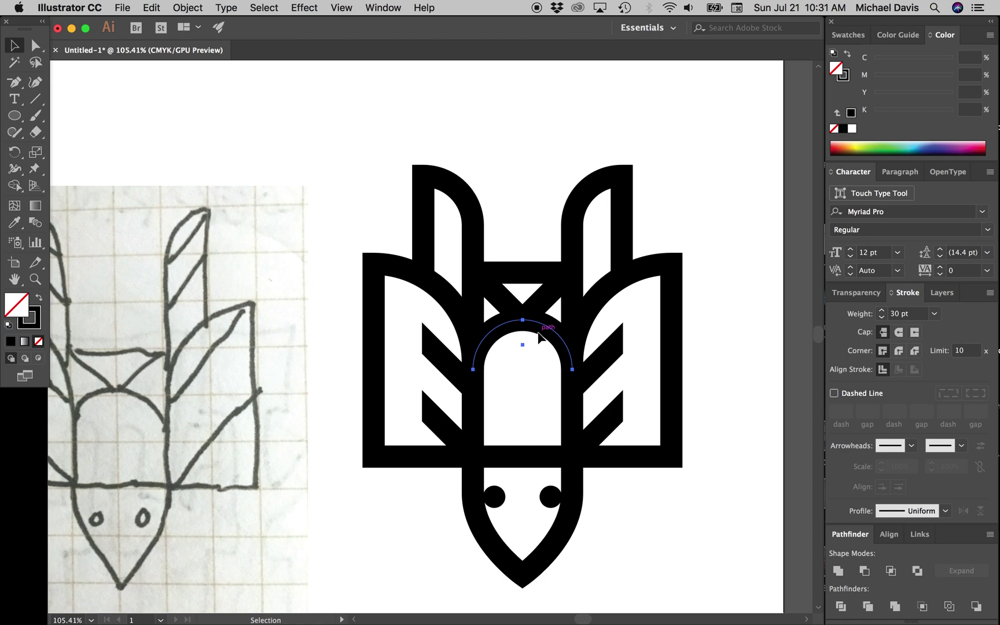
pyautogui.click(527, 213)
pyautogui.scroll(-3, 527, 213)
pyautogui.press('space')
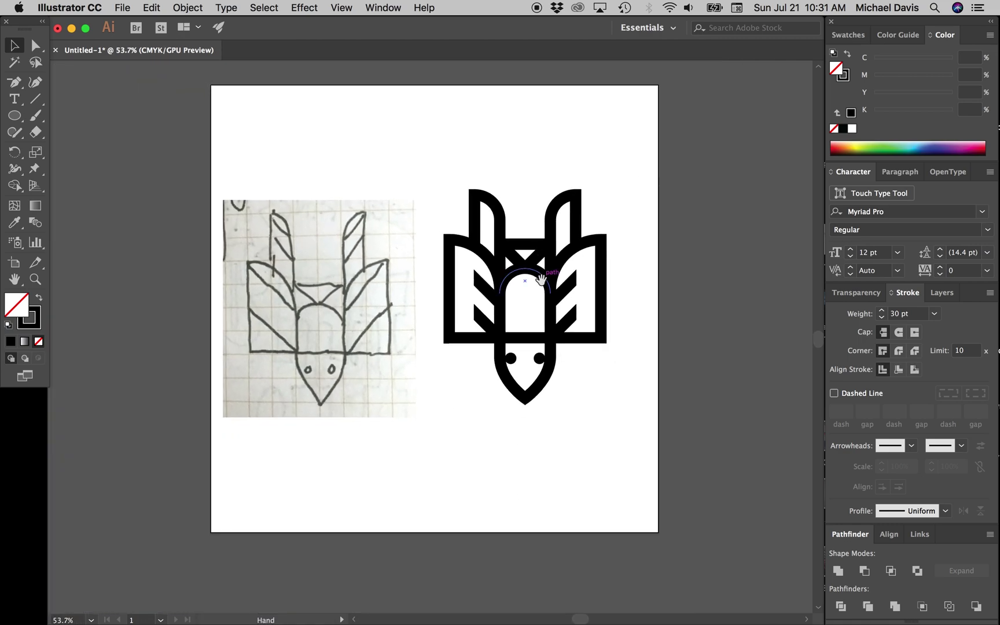
pyautogui.moveTo(541, 281); pyautogui.dragTo(544, 253)
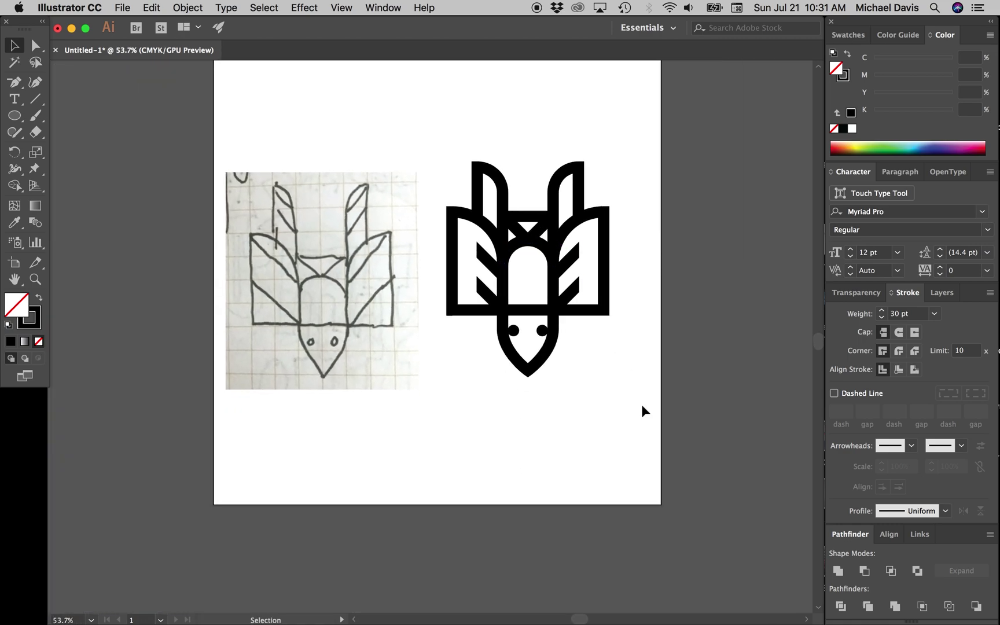
# Step: Move the bird sketch image off the artboard, beside its left edge
pyautogui.click(384, 279)
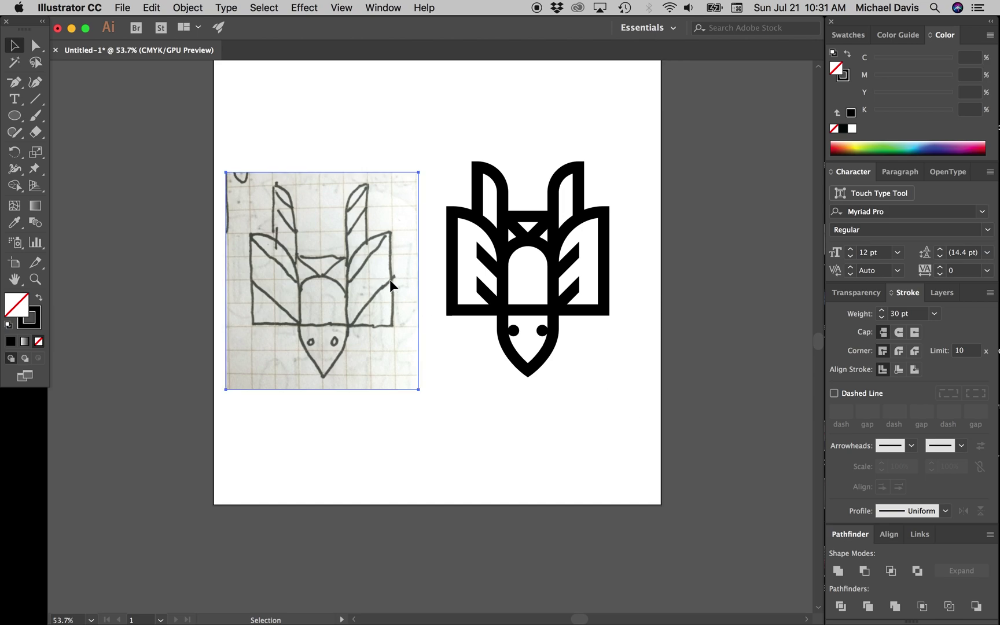
pyautogui.moveTo(391, 284); pyautogui.dragTo(134, 258)
pyautogui.press('space')
pyautogui.moveTo(234, 222); pyautogui.dragTo(259, 250)
pyautogui.press('m')
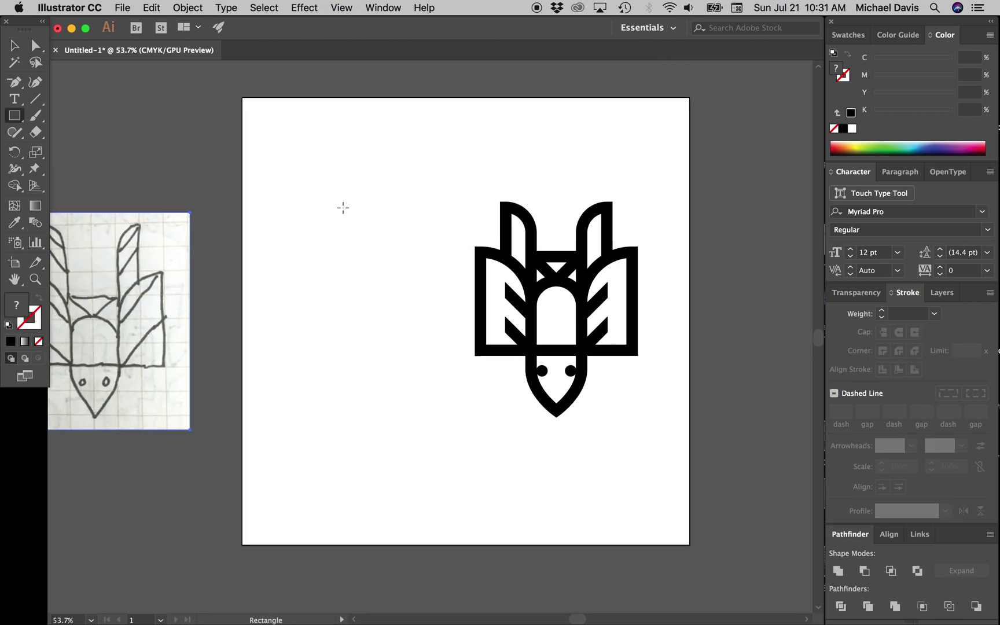
# Step: Place a copy of the whole bird off the artboard below the sketch and move the original to the artboard's centre
pyautogui.press('v')
pyautogui.moveTo(431, 157); pyautogui.dragTo(634, 360)
pyautogui.moveTo(636, 304); pyautogui.dragTo(168, 566)
pyautogui.moveTo(455, 166); pyautogui.dragTo(529, 354)
# Step: Scale the bird up proportionally until it fills most of the artboard and keep it centred
pyautogui.press('s')
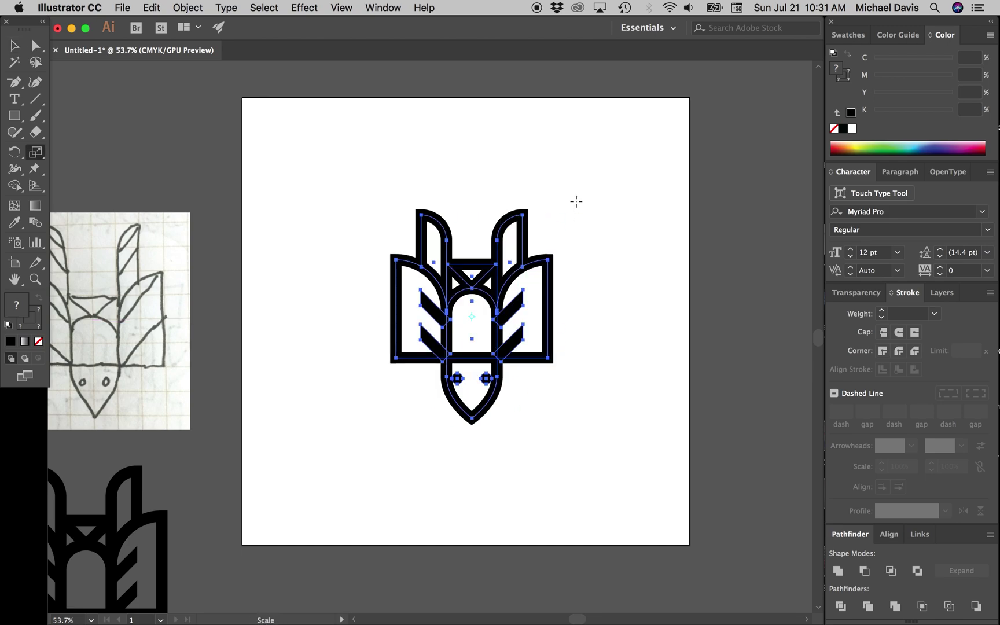
pyautogui.moveTo(576, 200); pyautogui.dragTo(681, 136)
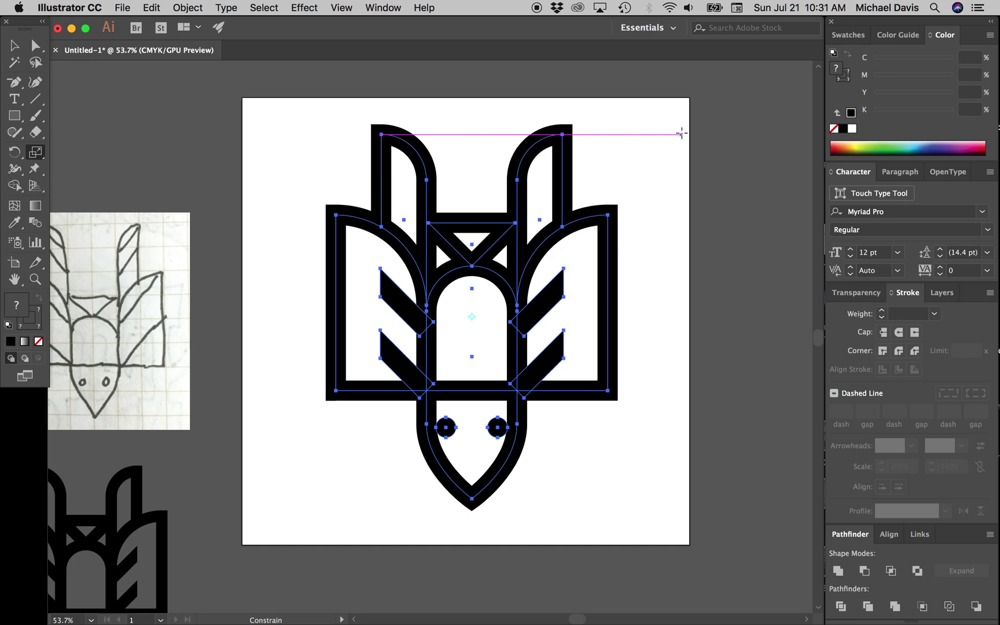
pyautogui.press('v')
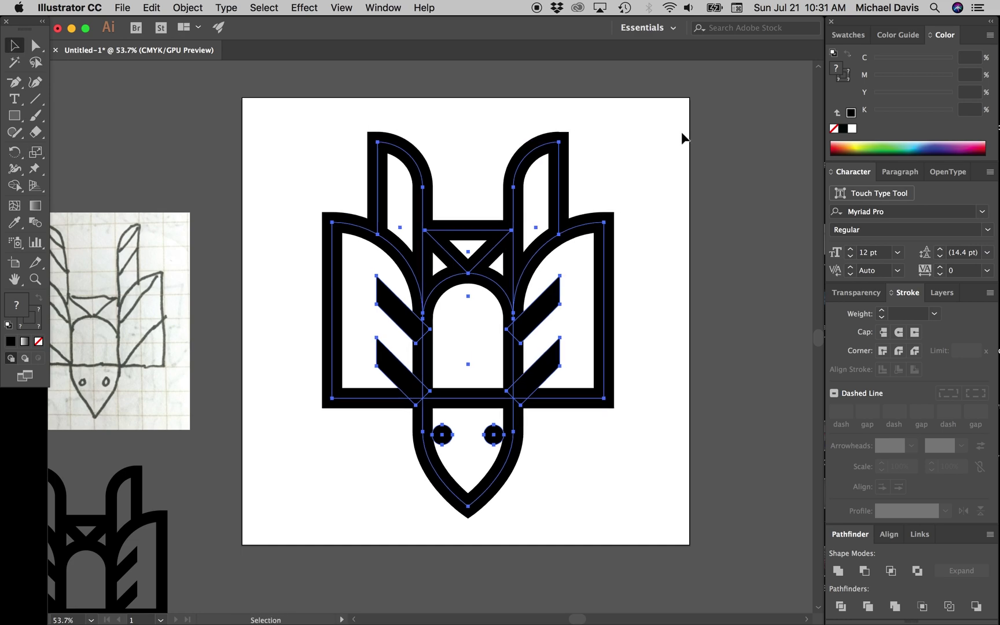
pyautogui.click(665, 163)
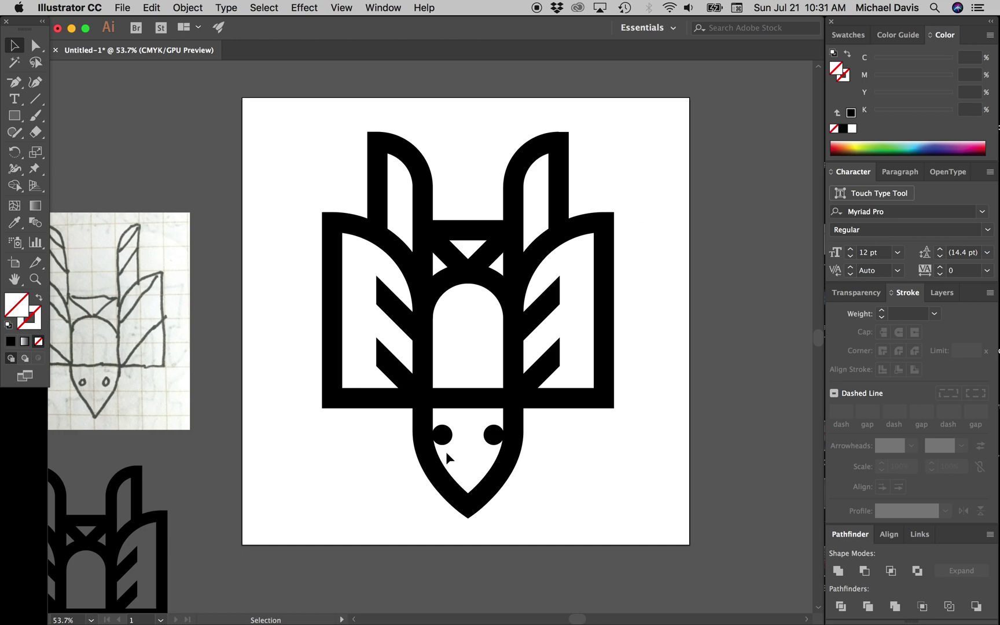
# Step: Select both eye circles and move them down inside the head
pyautogui.moveTo(447, 458)
pyautogui.mouseDown()
pyautogui.moveTo(470, 342)
pyautogui.moveTo(468, 438)
pyautogui.moveTo(433, 444)
pyautogui.mouseUp()
pyautogui.click(430, 430)
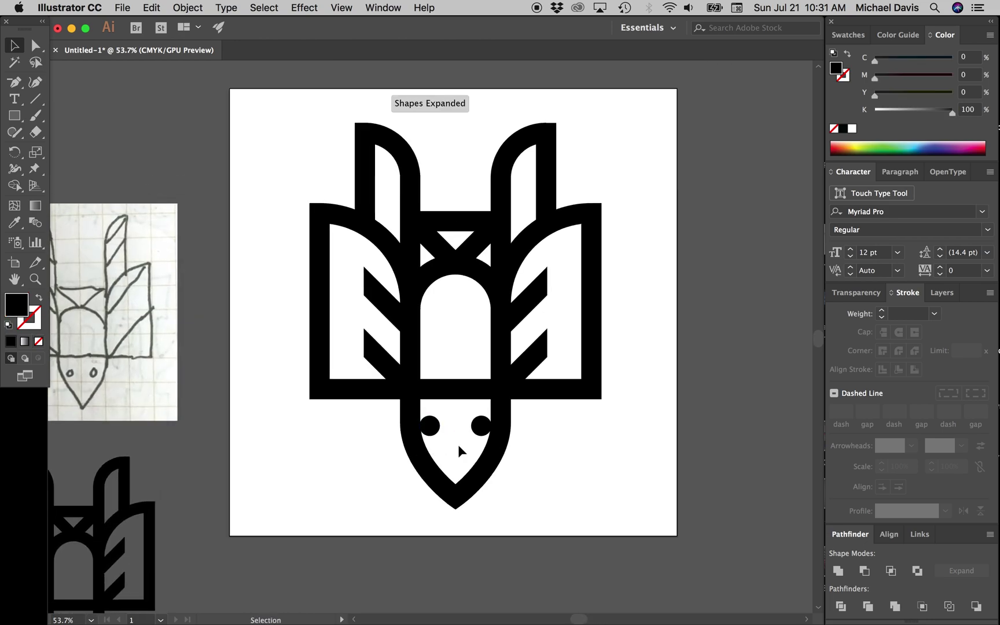
pyautogui.keyDown('shift'); pyautogui.click(481, 428); pyautogui.keyUp('shift')
pyautogui.hotkey('shift', 'Down')
pyautogui.hotkey('shift', 'Down')
pyautogui.hotkey('shift', 'Down')
pyautogui.hotkey('shift', 'Down')
pyautogui.hotkey('shift', 'Down')
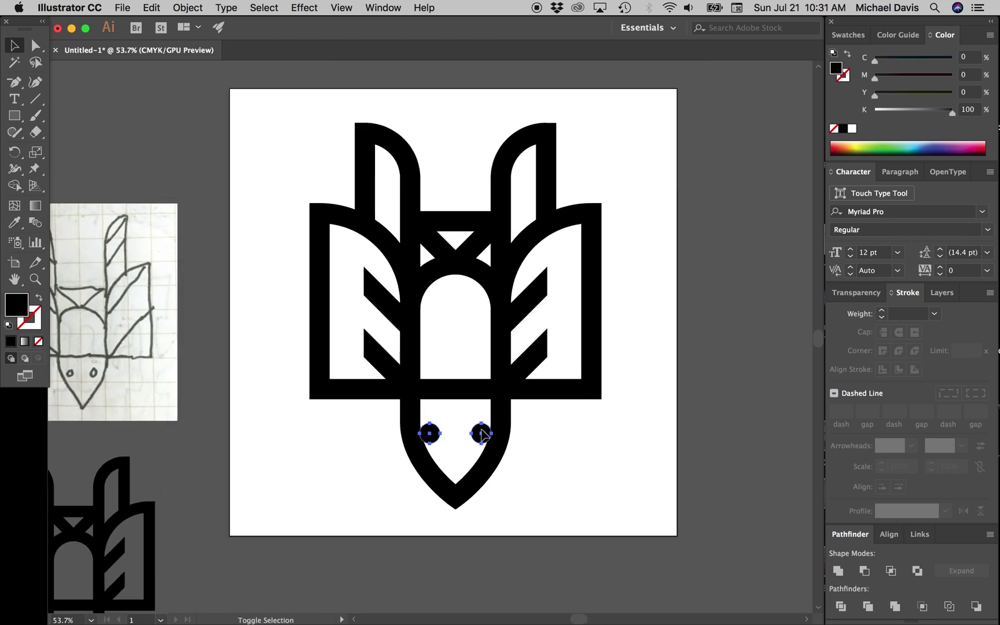
pyautogui.click(567, 450)
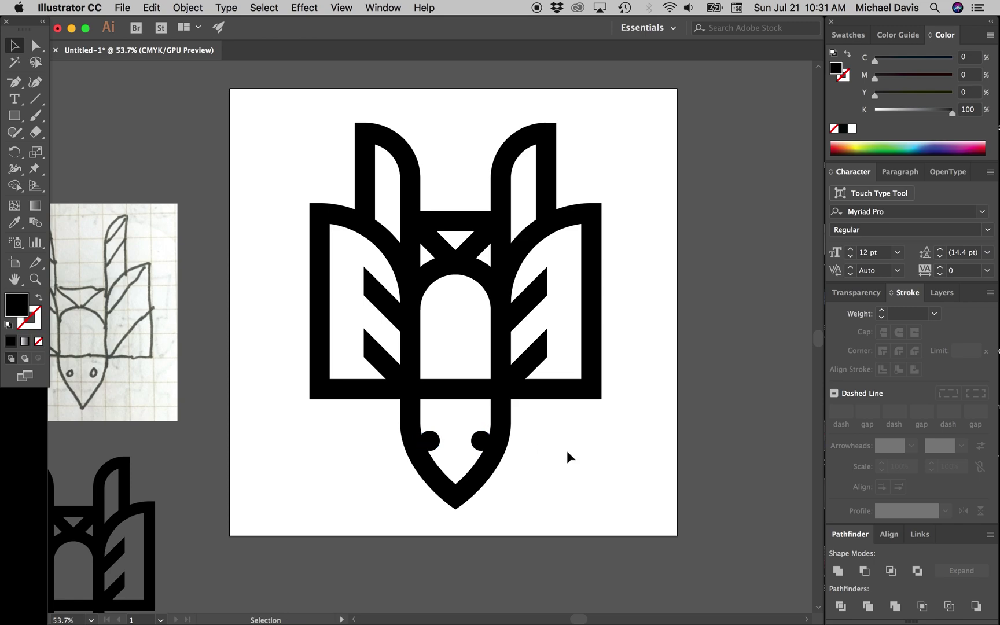
# Step: Reselect both eye circles and raise them slightly within the head
pyautogui.click(430, 441)
pyautogui.keyDown('shift'); pyautogui.click(481, 445); pyautogui.keyUp('shift')
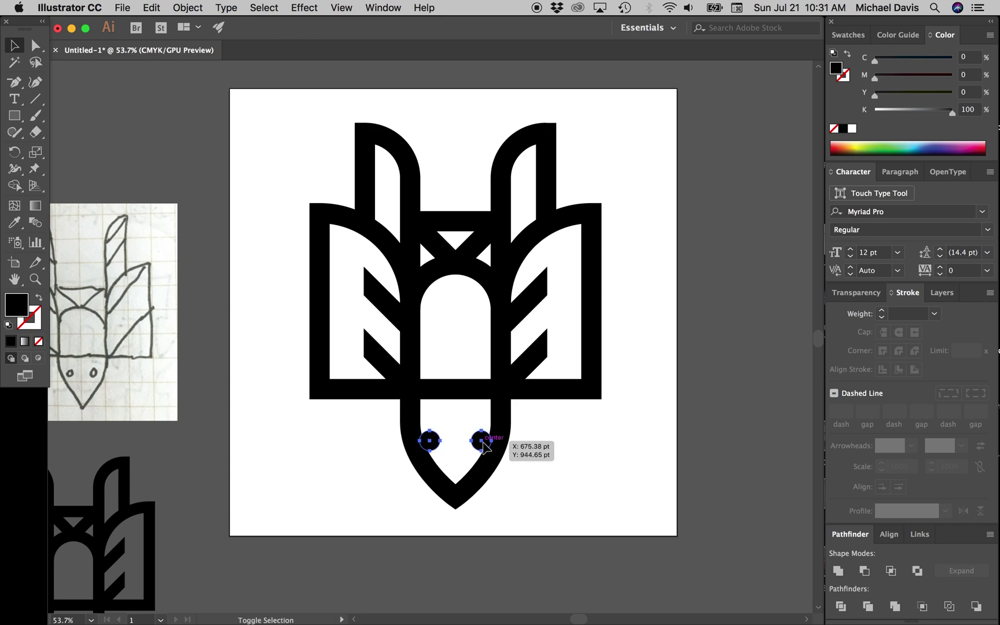
pyautogui.moveTo(480, 445); pyautogui.dragTo(484, 447)
pyautogui.click(442, 453)
# Step: Shift each eye slightly inward so both clear the head outline and stay symmetrical about the centreline
pyautogui.scroll(5, 442, 453)
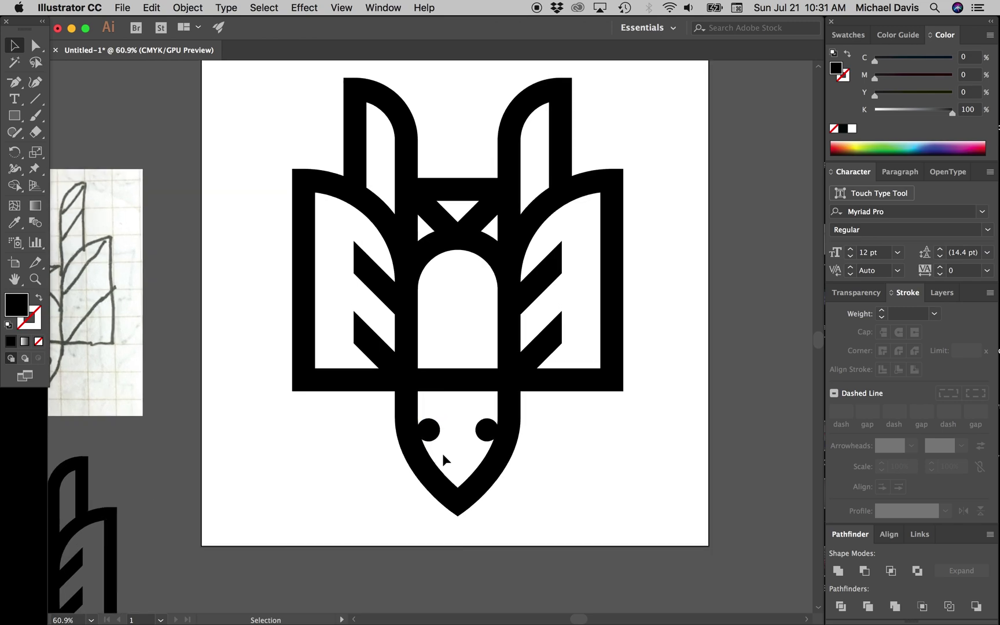
pyautogui.click(412, 404)
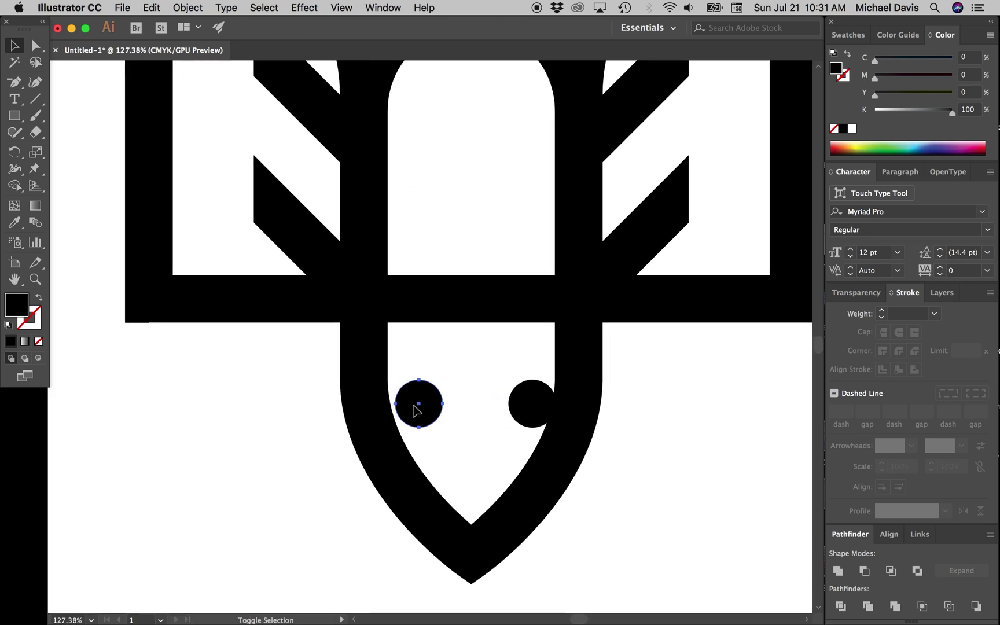
pyautogui.moveTo(412, 407); pyautogui.dragTo(416, 407)
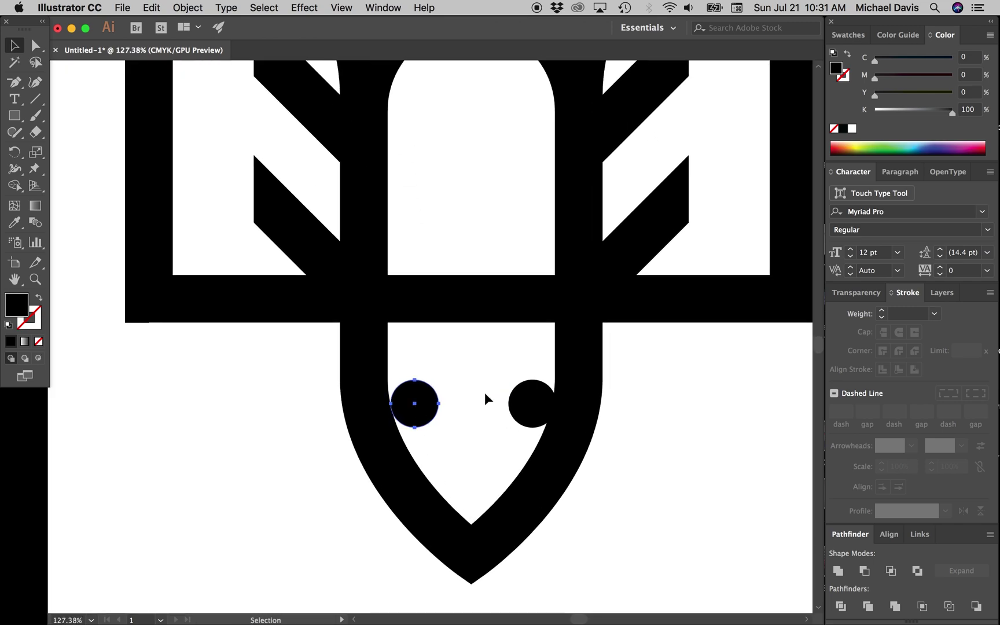
pyautogui.click(509, 399)
pyautogui.moveTo(510, 399); pyautogui.dragTo(503, 399)
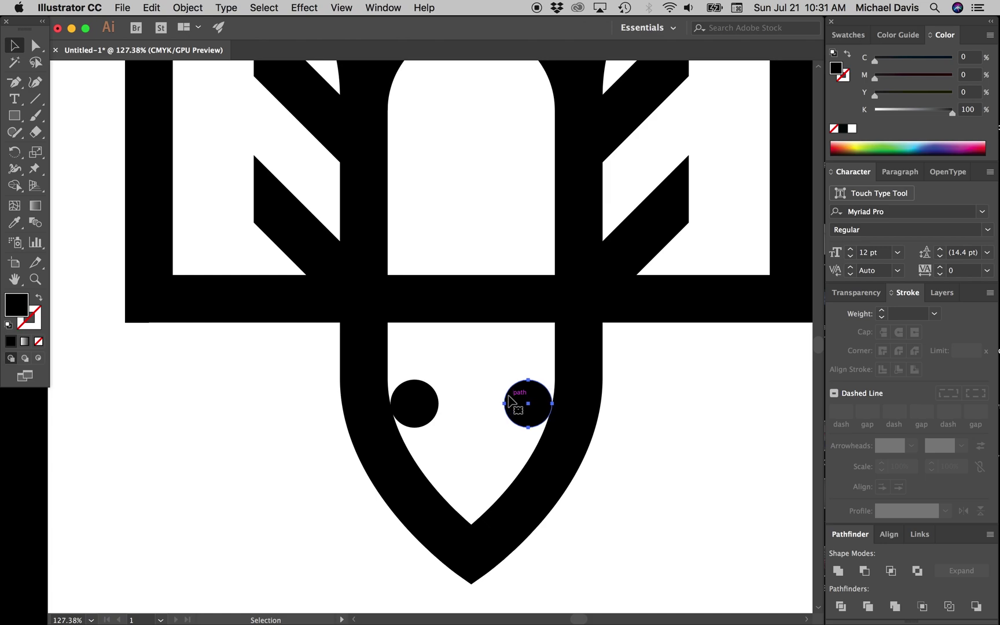
pyautogui.scroll(-6, 507, 396)
pyautogui.click(642, 412)
pyautogui.scroll(3, 642, 412)
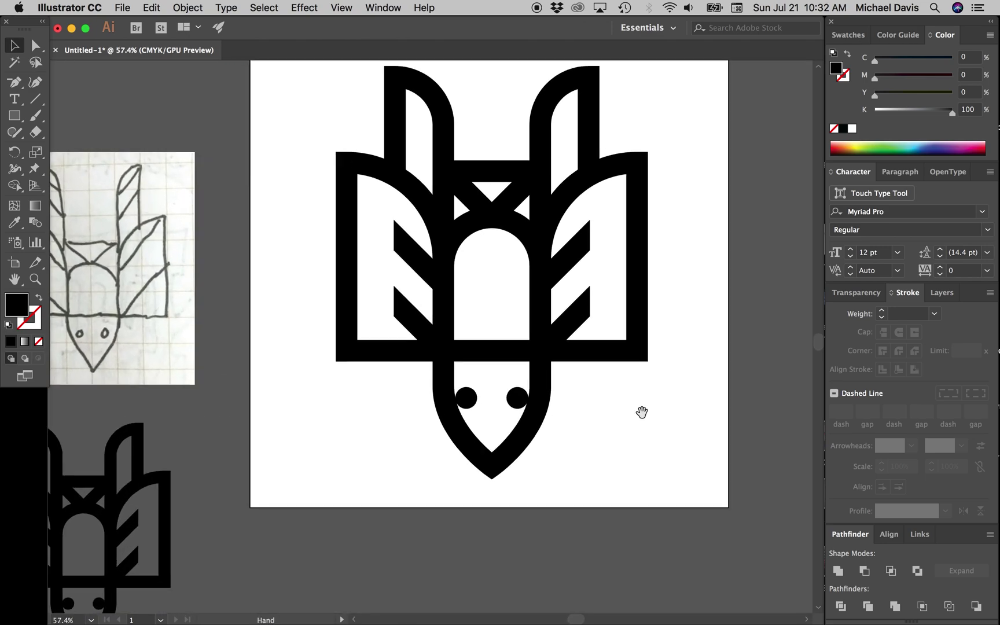
pyautogui.moveTo(641, 412); pyautogui.dragTo(570, 485)
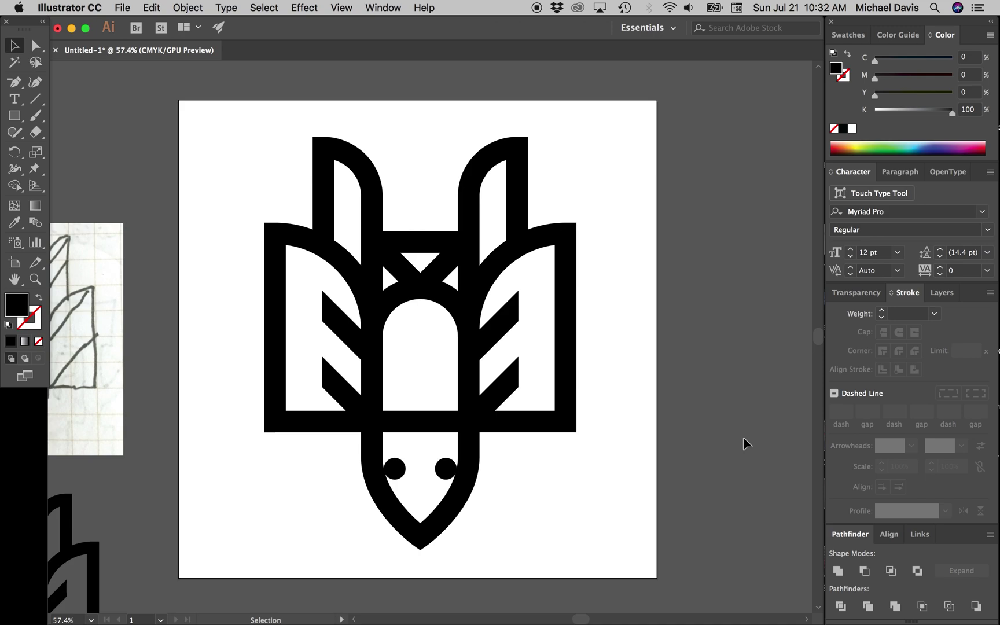
# Step: Save the artwork as bird.ai in the Episode 04 folder with the default Illustrator CC options
pyautogui.press('super+s')
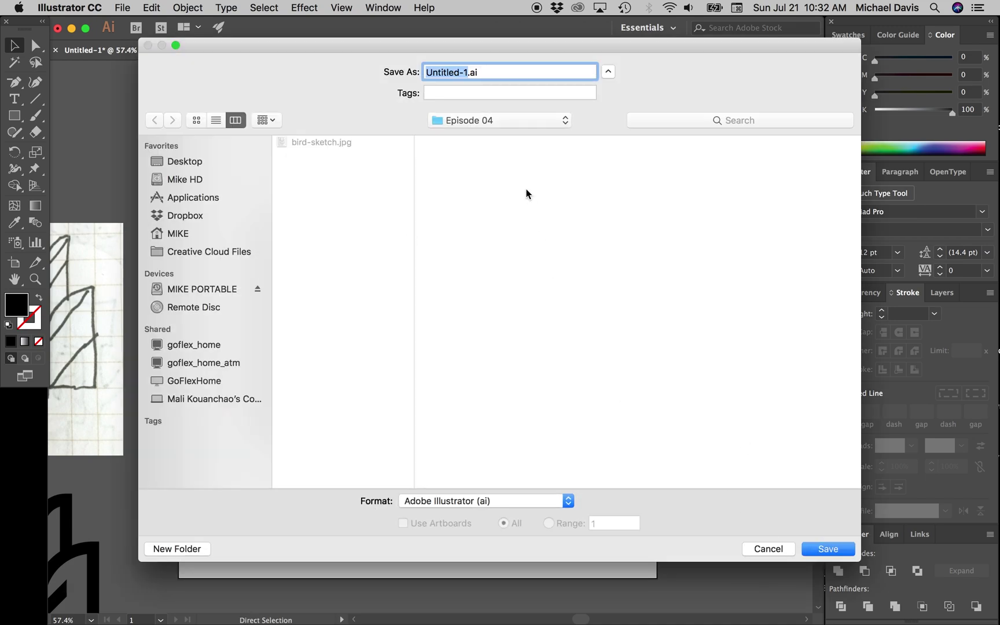
pyautogui.write('bird')
pyautogui.press('Return')
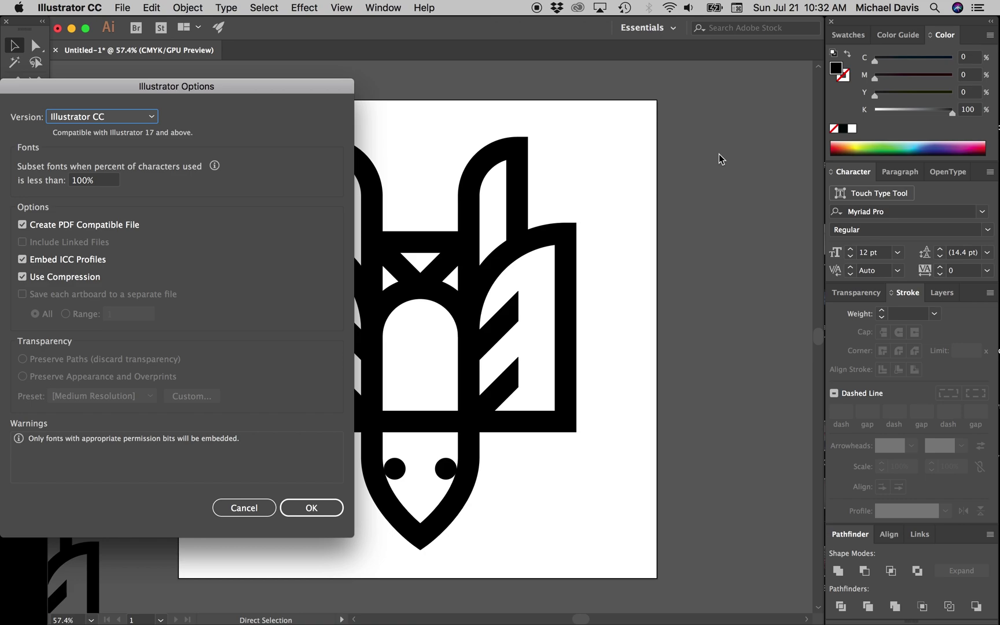
pyautogui.press('Return')
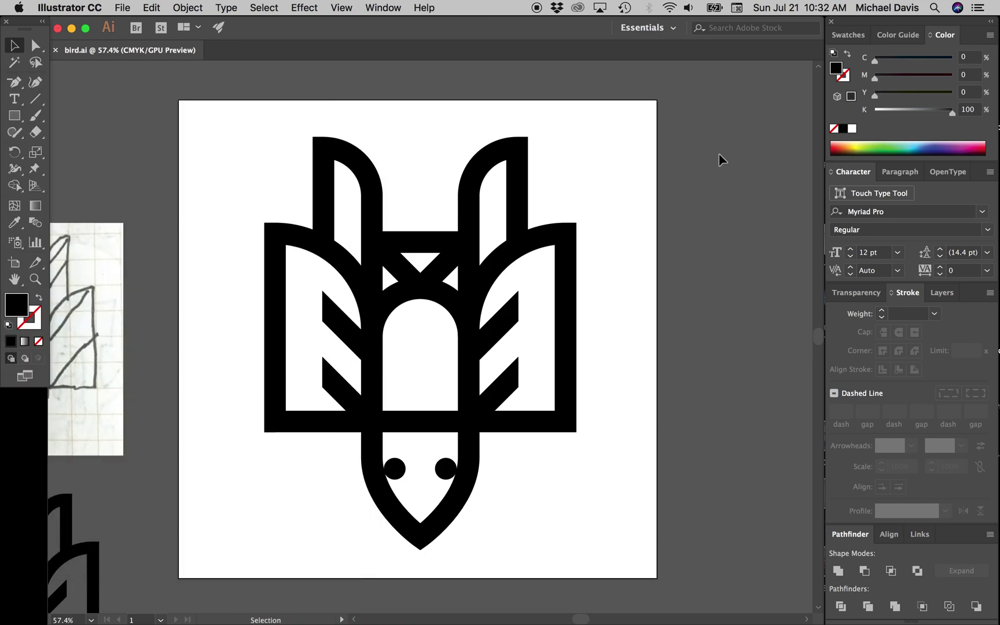